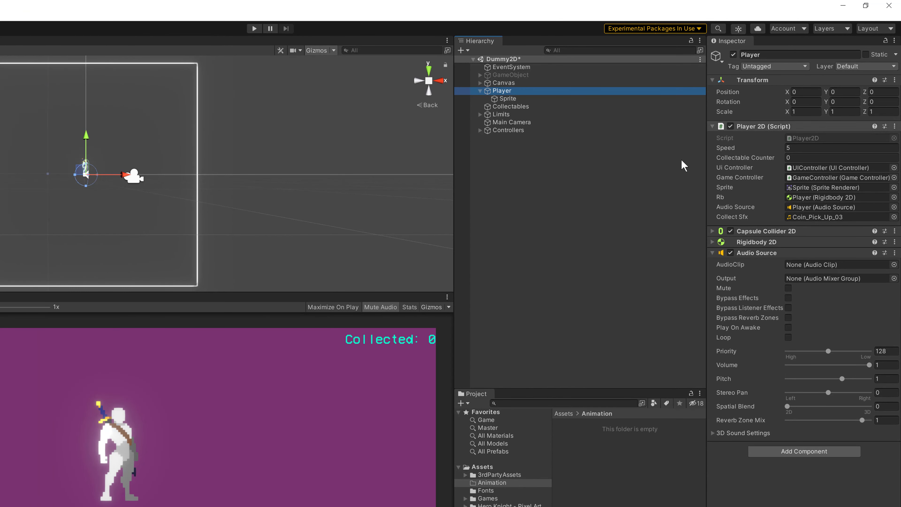
Step: Add an Animator component to the Sprite object under Player
left_click(521, 100)
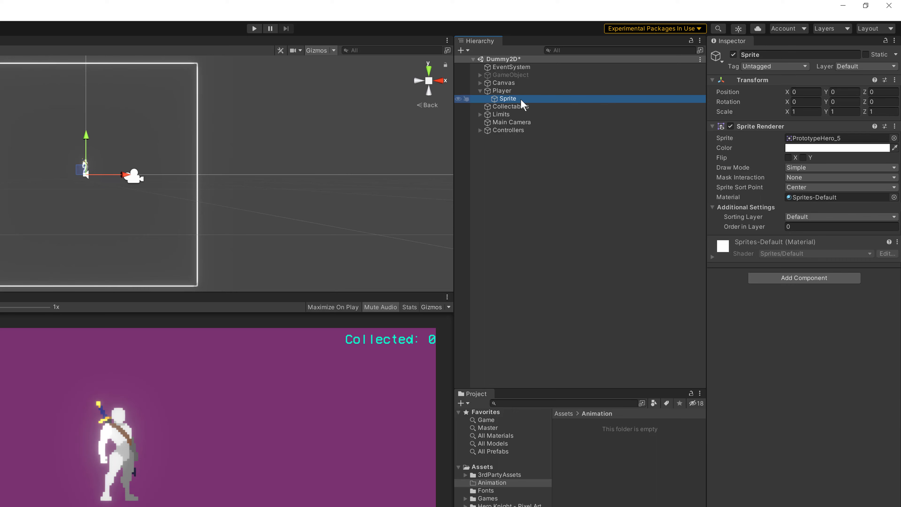
left_click(730, 126)
left_click(731, 126)
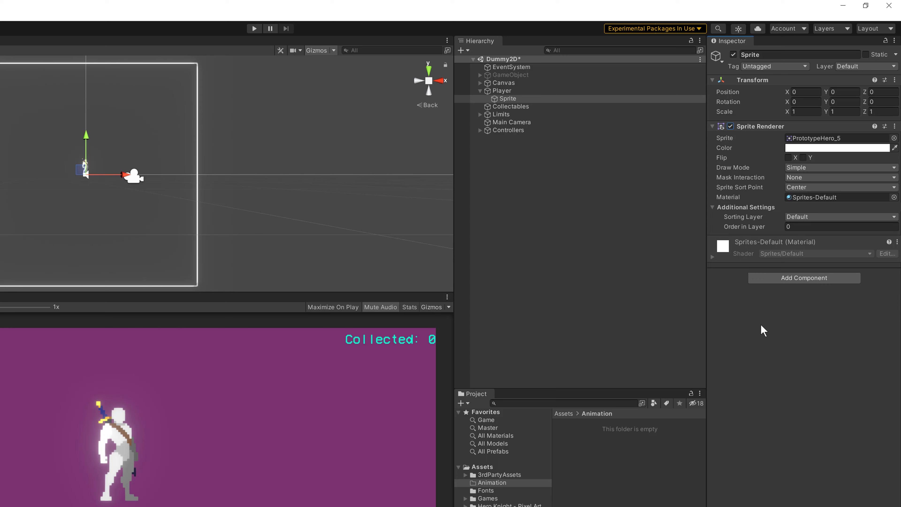
left_click(775, 281)
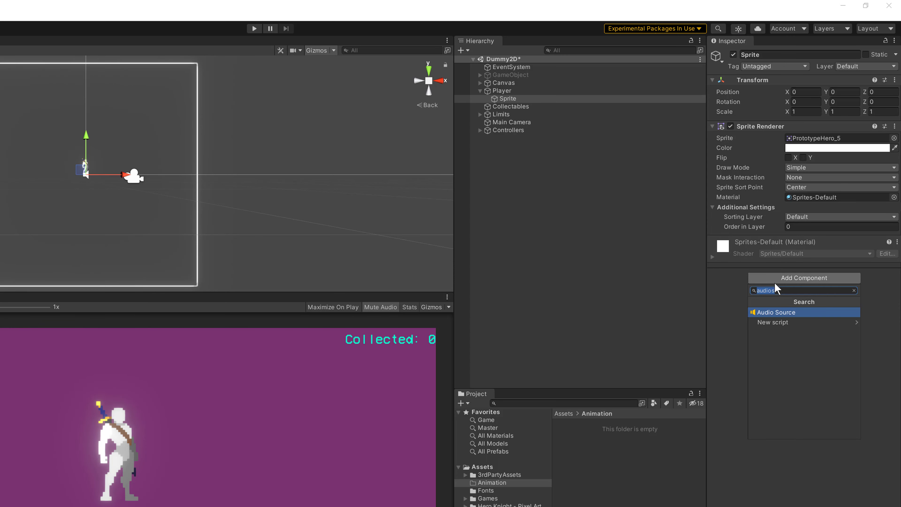
type("anima")
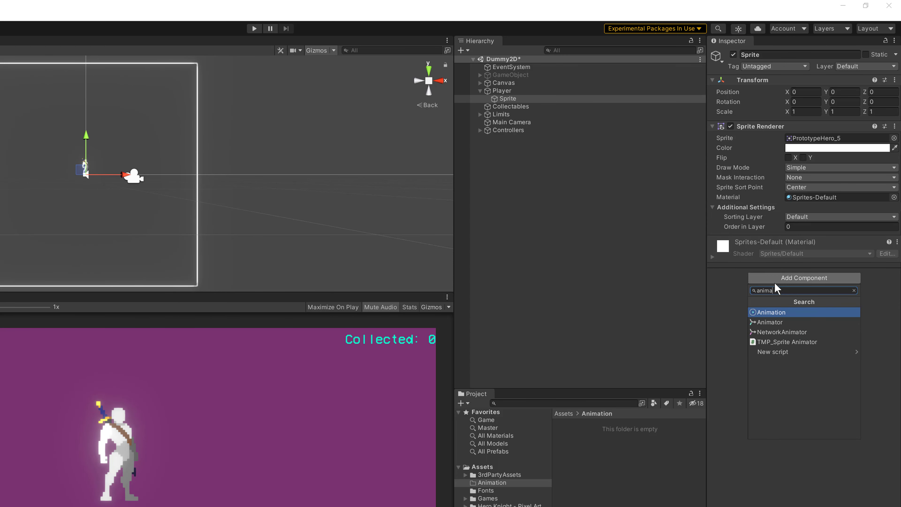
key("Down")
key("Return")
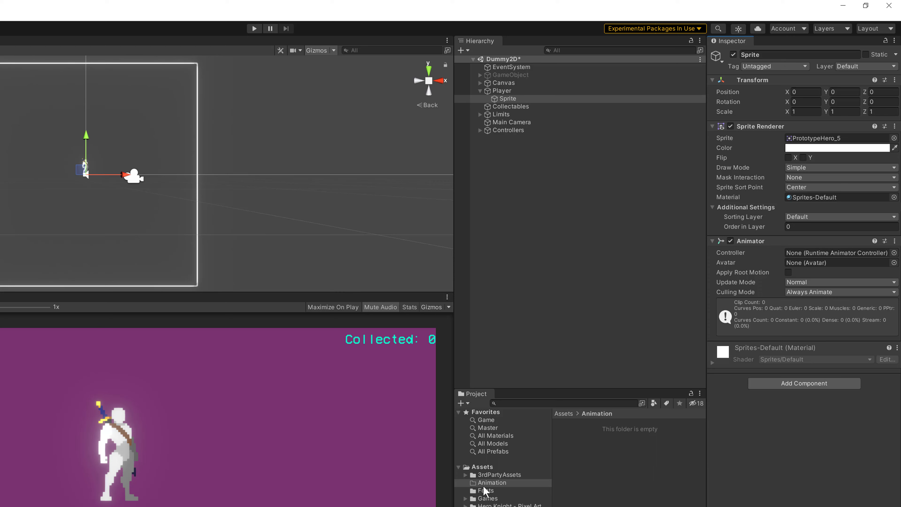
Step: Create an Animator Controller named Hero in the Animation folder and assign it to the Sprite object's Animator
right_click(586, 476)
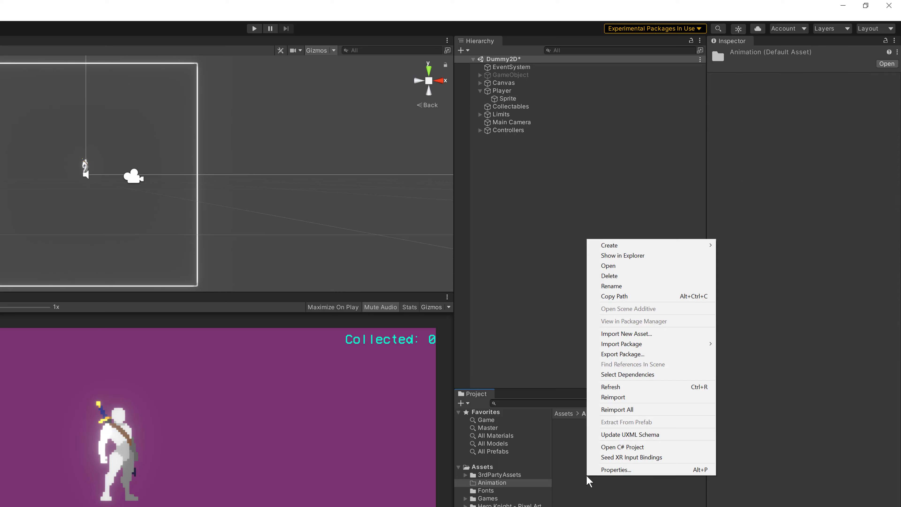
mouse_move(614, 248)
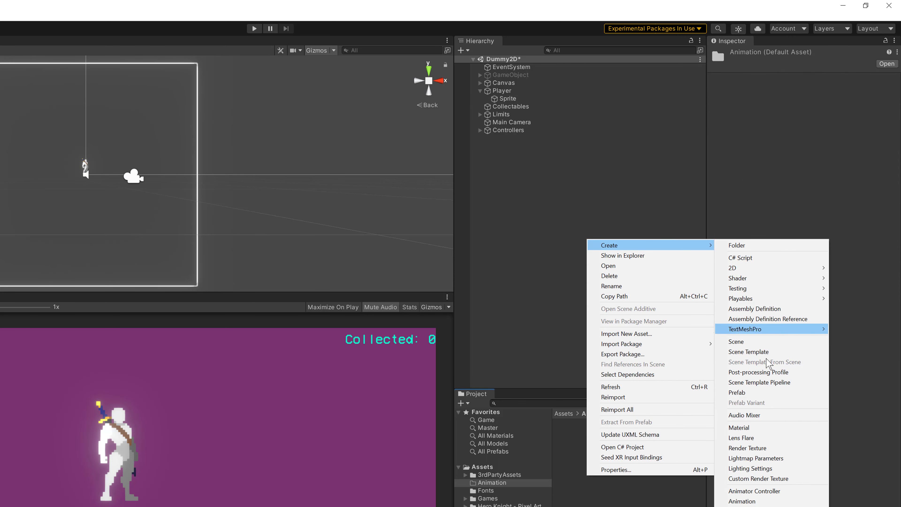
left_click(775, 491)
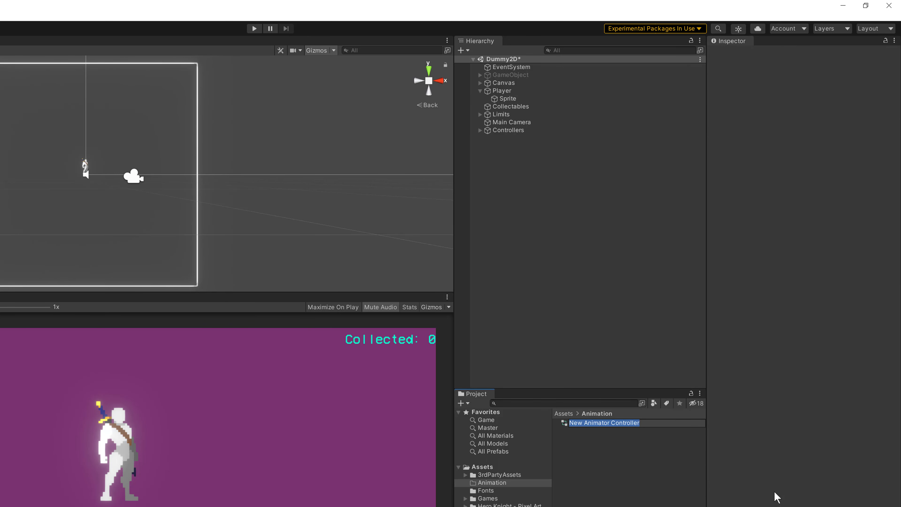
type("Hero")
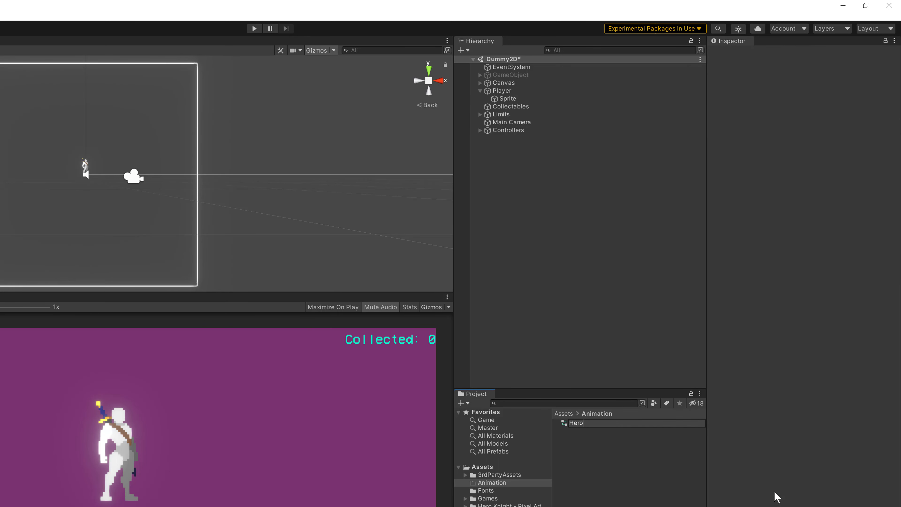
key("Return")
left_click(510, 99)
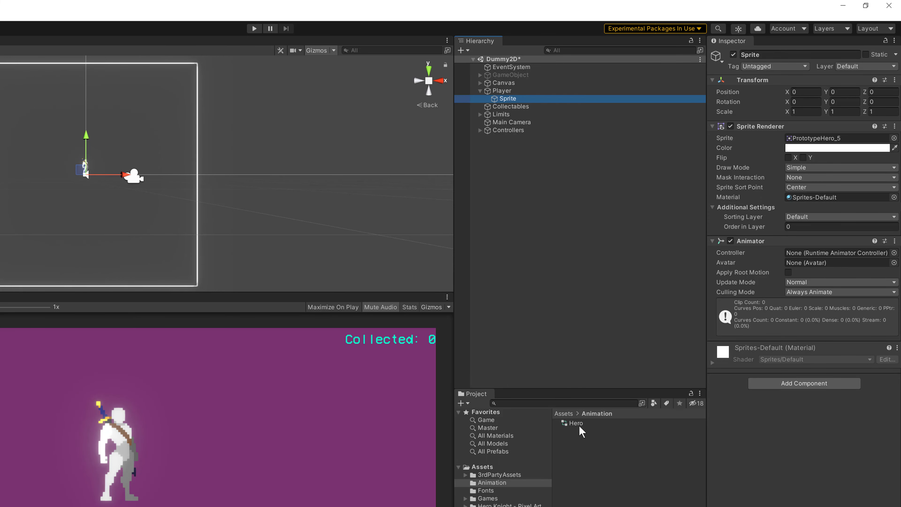
left_click_drag(580, 424, 822, 254)
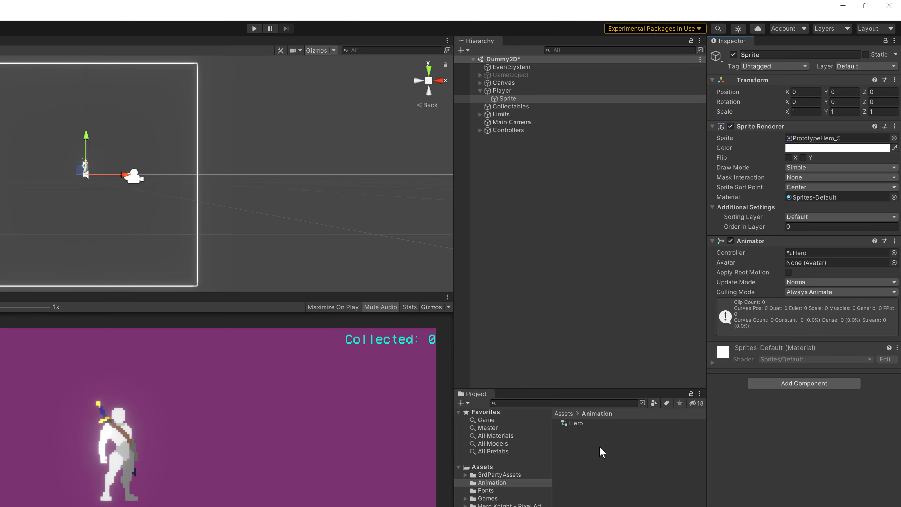
Step: Open the Hero controller's state graph and move the Exit node closer to the Entry node
double_click(571, 424)
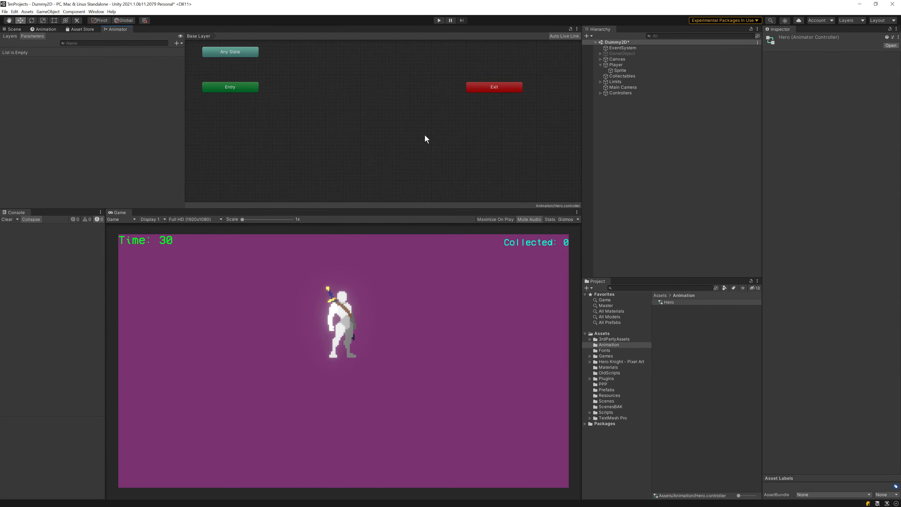
scroll(369, 99, "up", 2)
scroll(365, 99, "down", 3)
middle_click_drag(363, 99, 392, 136)
left_click_drag(490, 126, 445, 128)
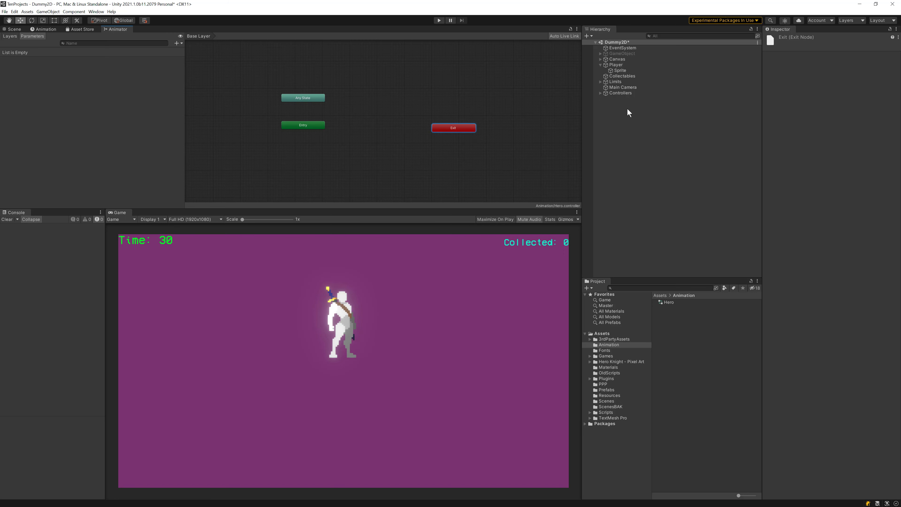
Step: Locate the Sprite object's source image in the project and examine frames PrototypeHero_0 to PrototypeHero_6 to identify the idle cycle
left_click(619, 71)
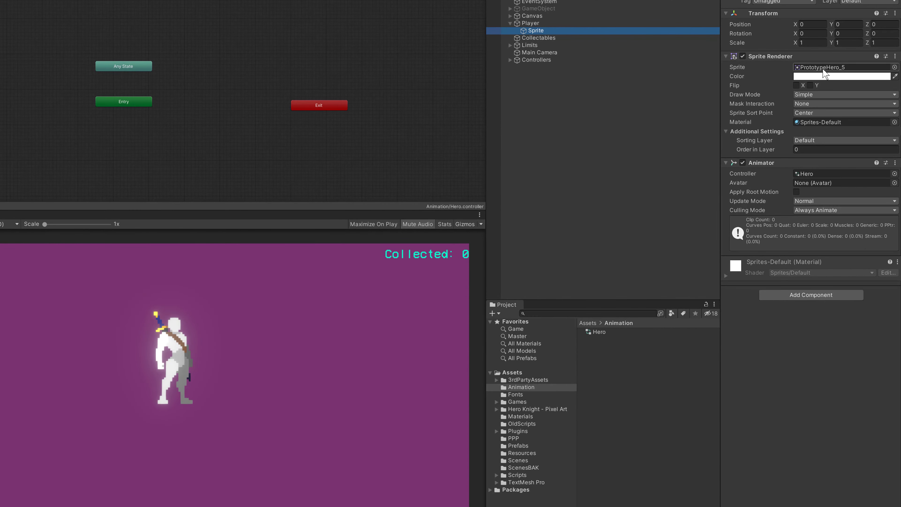
left_click(823, 68)
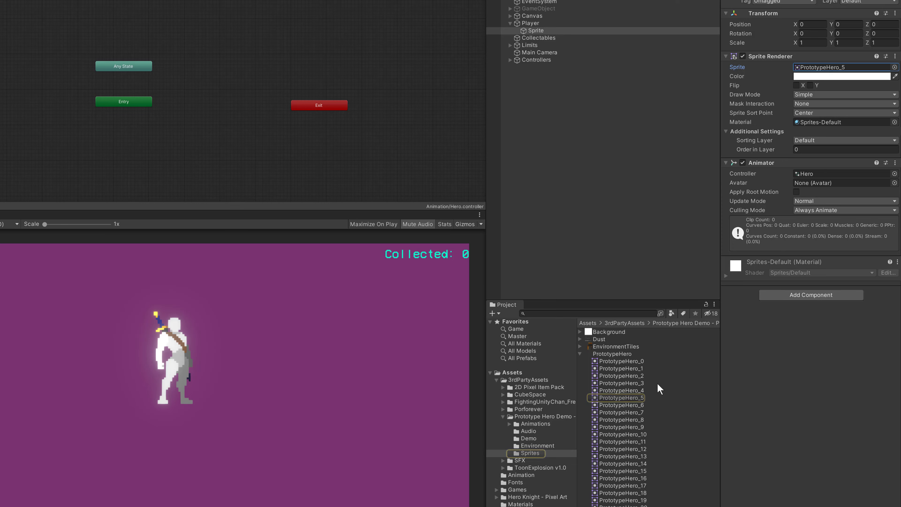
left_click(637, 361)
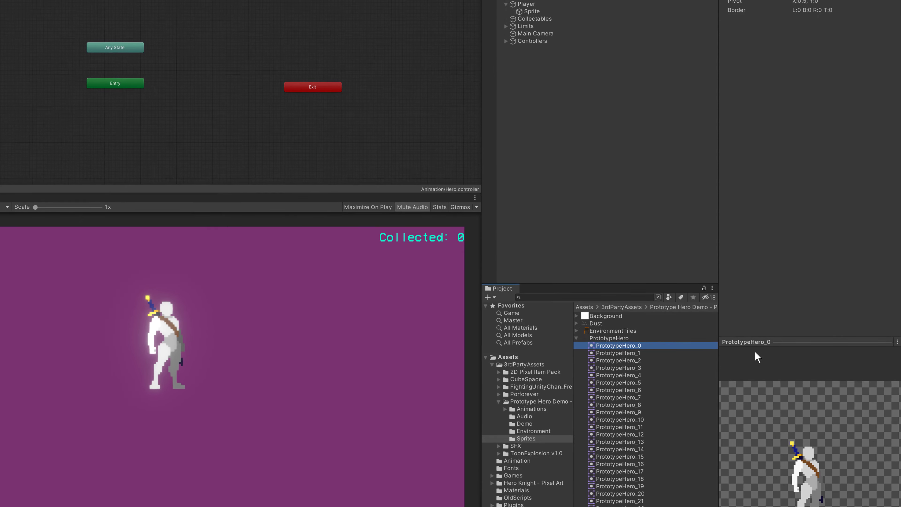
key("Down")
key("Down")
key("Down")
key("Down")
key("Down")
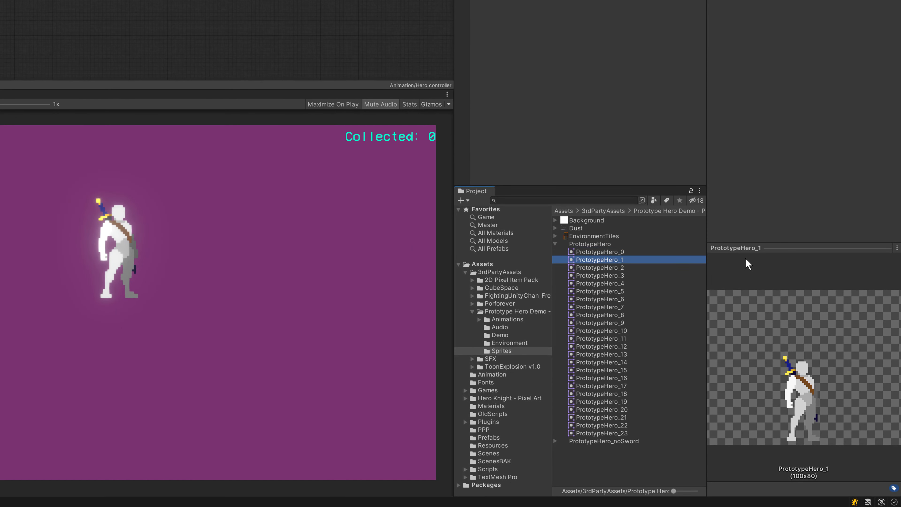
key("Down")
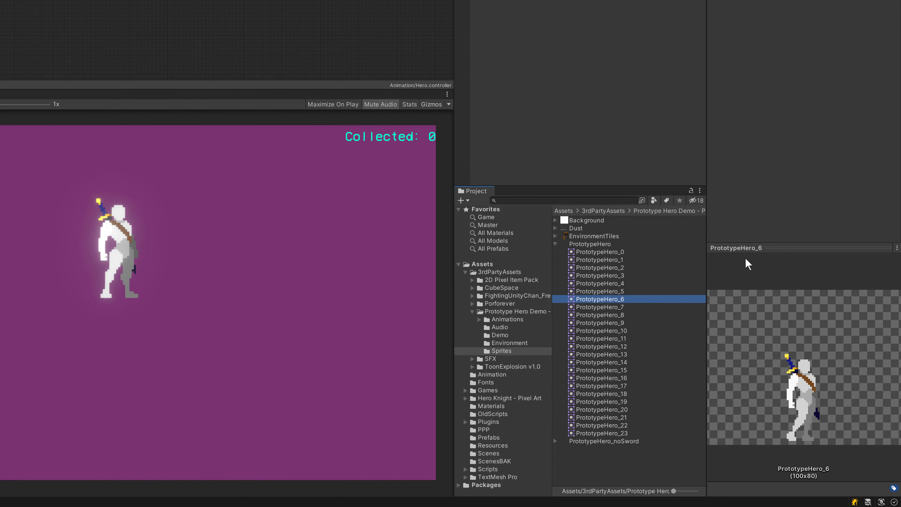
key("Up")
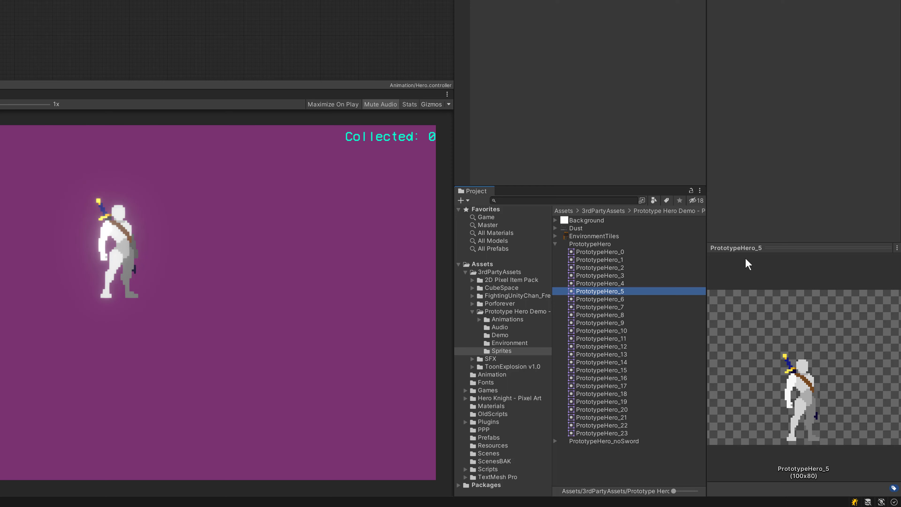
key("Up")
key("Up")
key("Up")
key("Up")
key("Up")
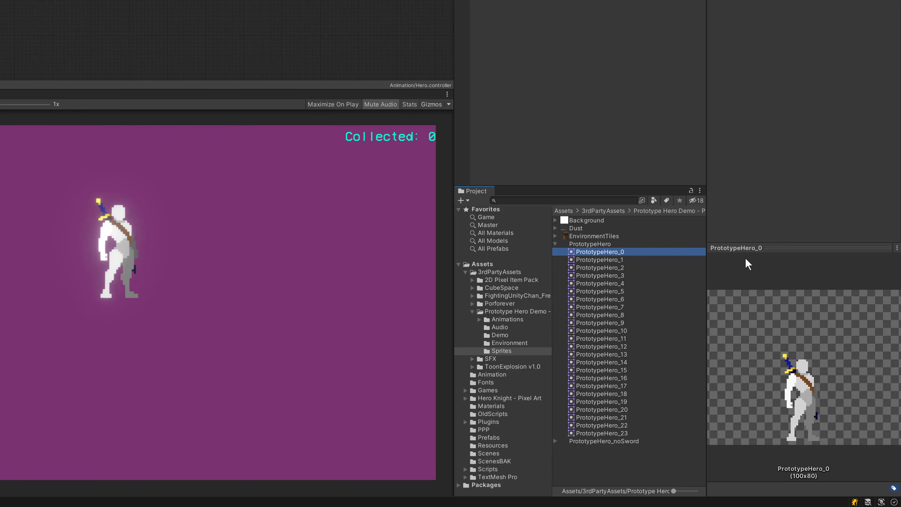
Step: Select sprites PrototypeHero_0 through PrototypeHero_5 and place them together in the scene hierarchy to create a new animation
key("shift+Down")
key("shift+Down")
key("shift+Down")
key("shift+Down")
key("shift+Down")
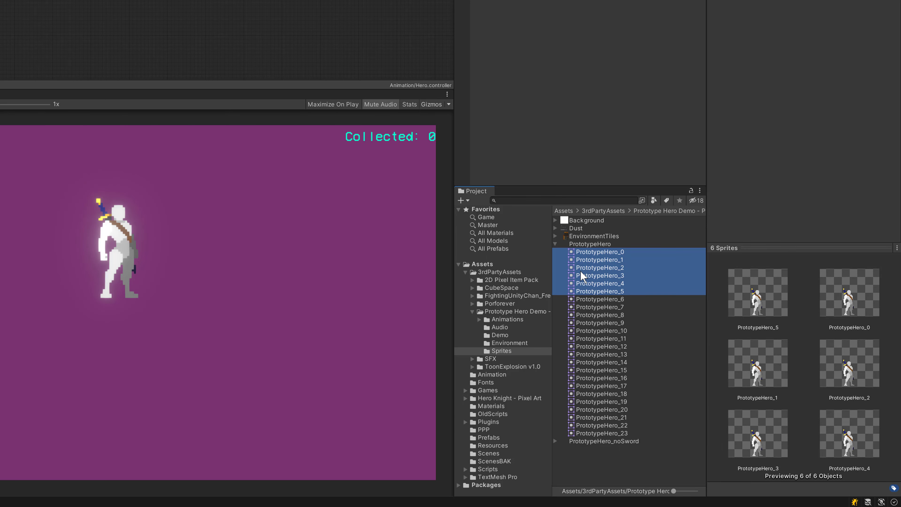
left_click_drag(591, 275, 556, 137)
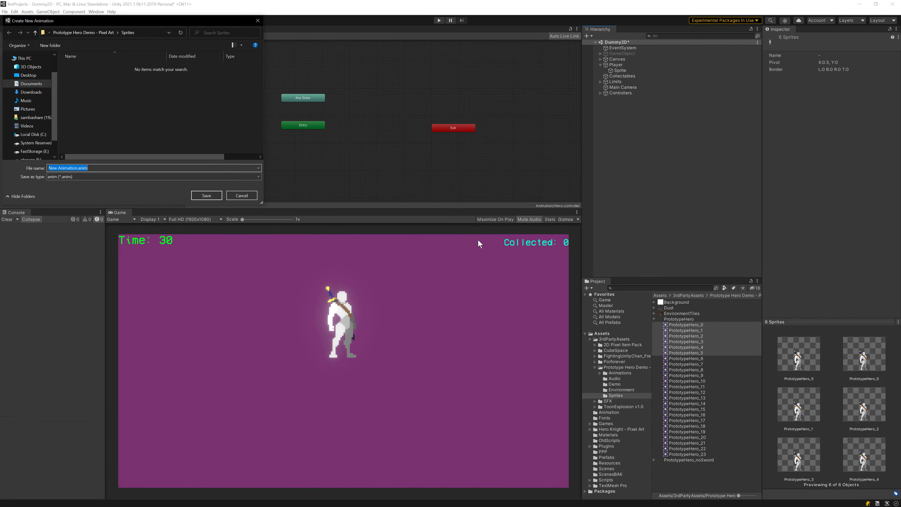
Step: Save the new animation clip as HeroIdle in the project's Assets > Animation folder
left_click(107, 33)
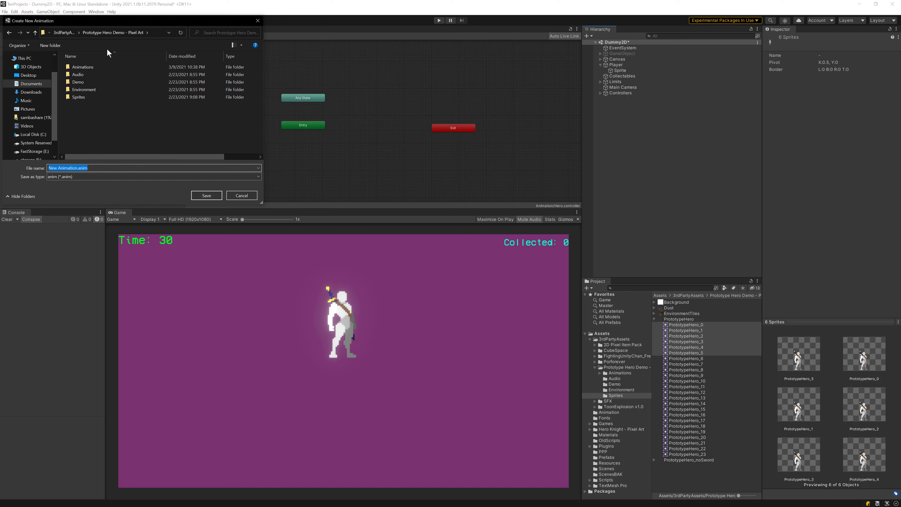
left_click(64, 32)
left_click(90, 33)
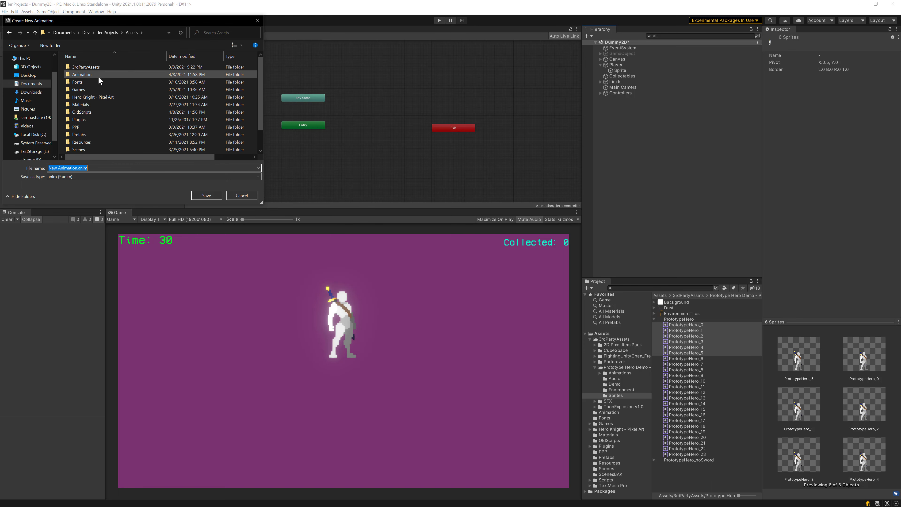
double_click(98, 75)
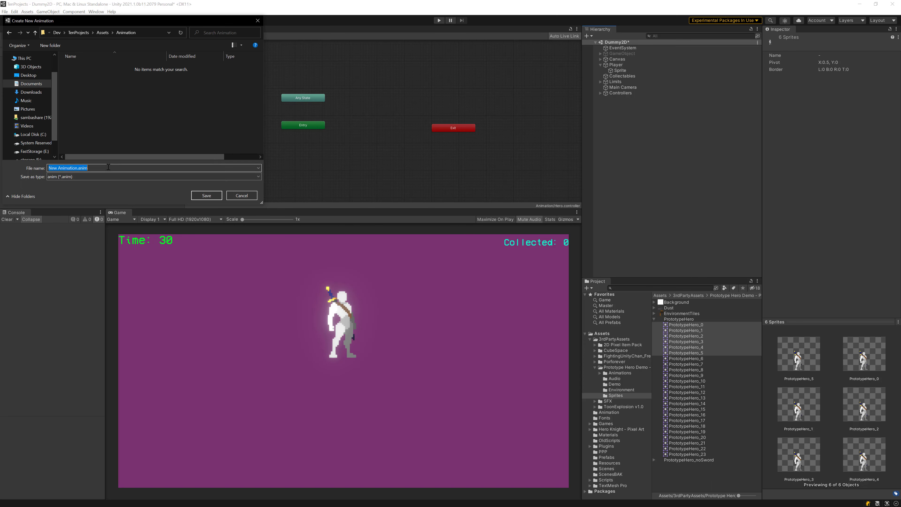
type("HeroIdle")
key("Return")
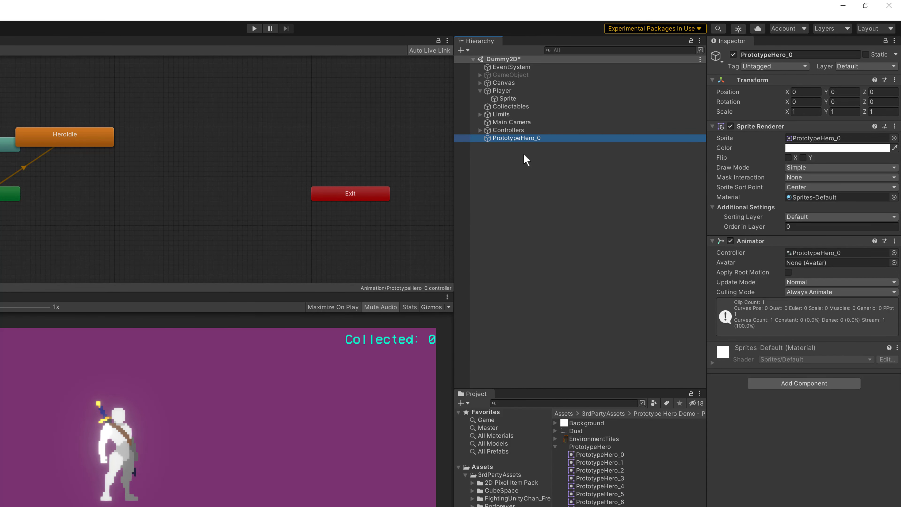
Step: Move the HeroIdle state between the Entry and Exit nodes in the PrototypeHero_0 controller
left_click_drag(99, 144, 202, 203)
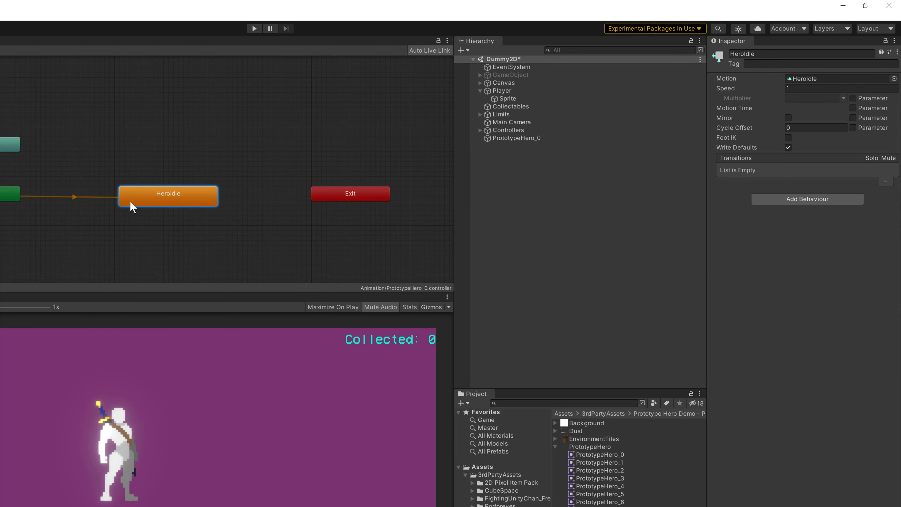
scroll(194, 210, "up", 1)
scroll(193, 208, "down", 1)
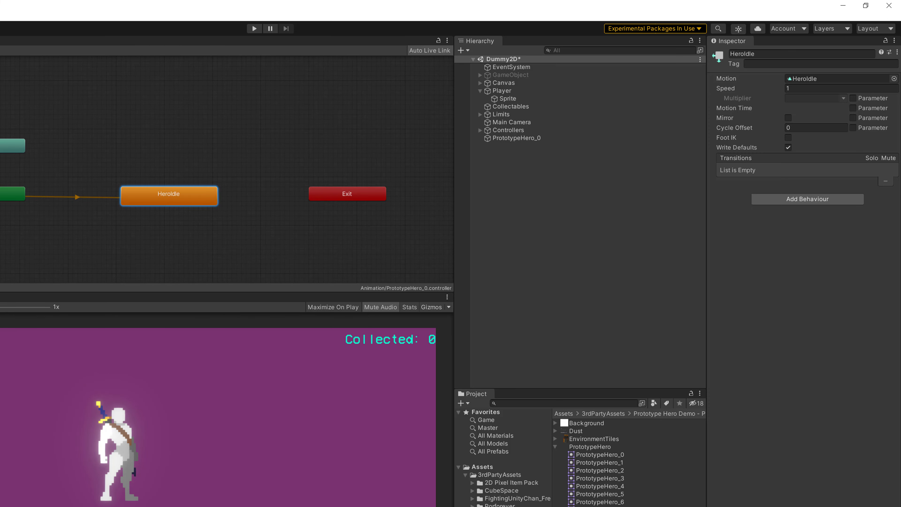
Step: Delete the PrototypeHero_0 object from the scene and the PrototypeHero_0 controller from the Animation folder
left_click(608, 427)
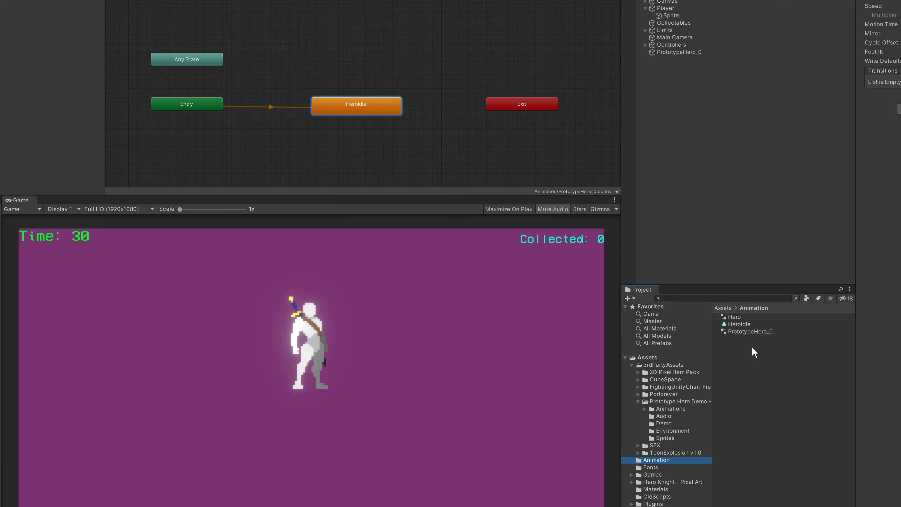
left_click(689, 54)
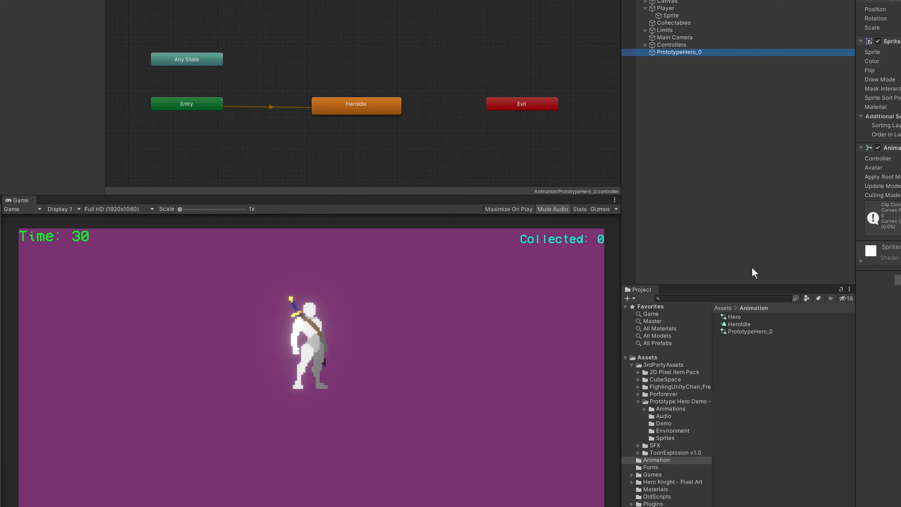
key("Delete")
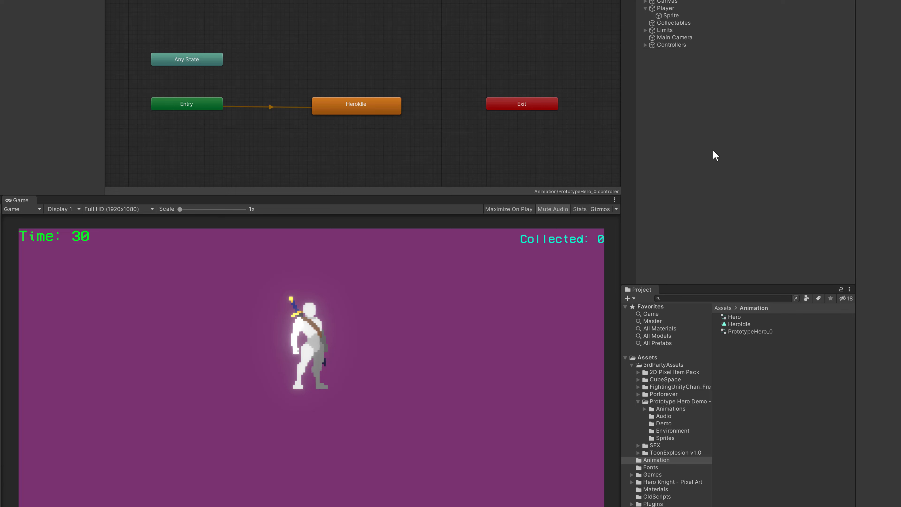
left_click(762, 332)
key("Delete")
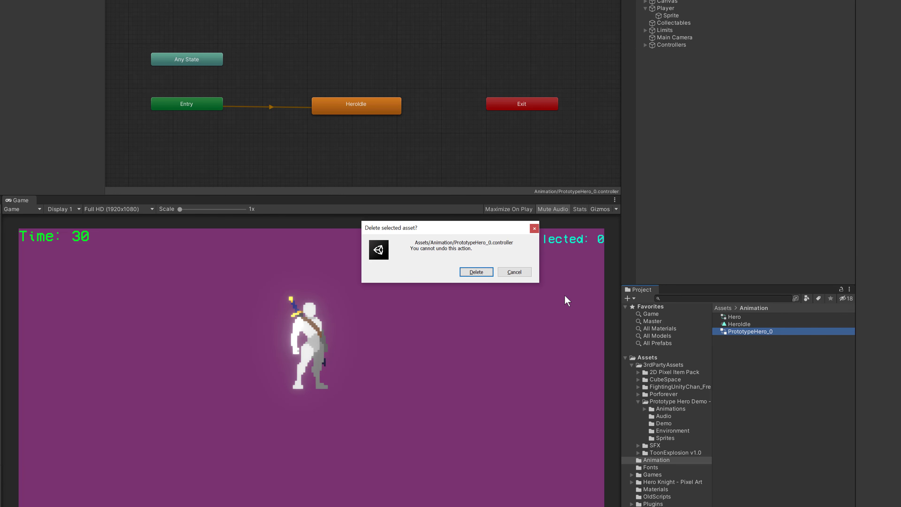
left_click(476, 272)
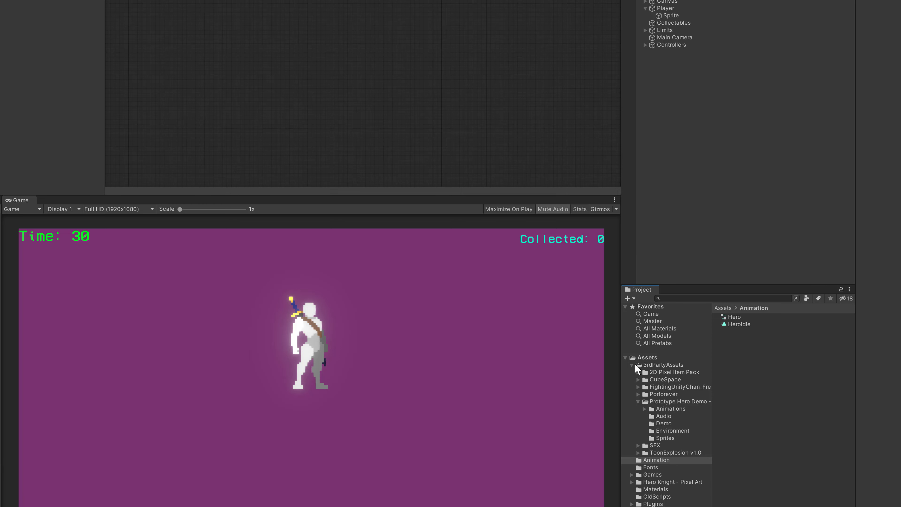
Step: Look through the PrototypeHero sprite frames from PrototypeHero_6 onward in the Sprites folder to identify the running frames
left_click(671, 16)
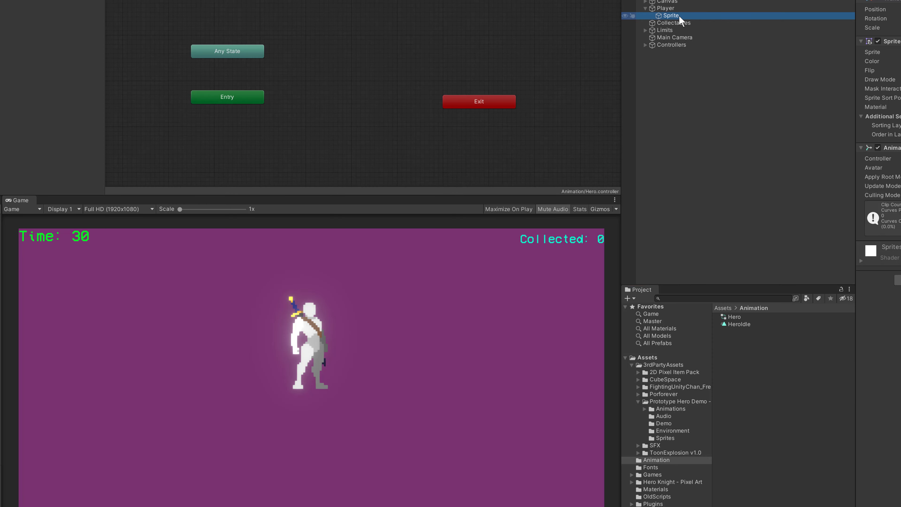
left_click(665, 437)
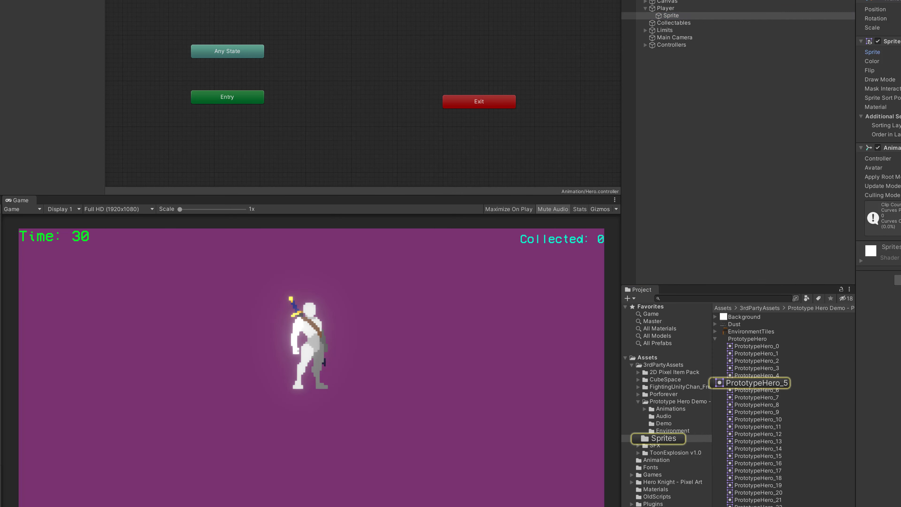
left_click(775, 390)
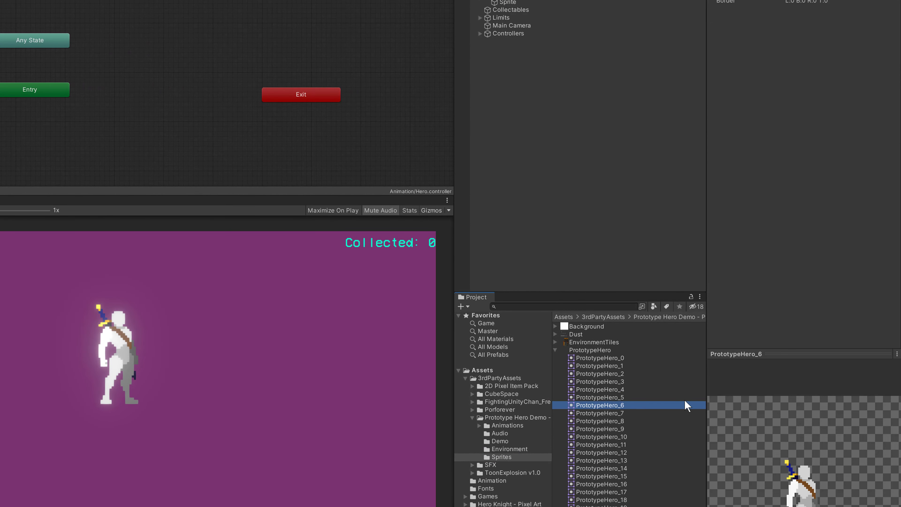
key("Down")
key("Down")
key("Down")
key("Down")
key("Down")
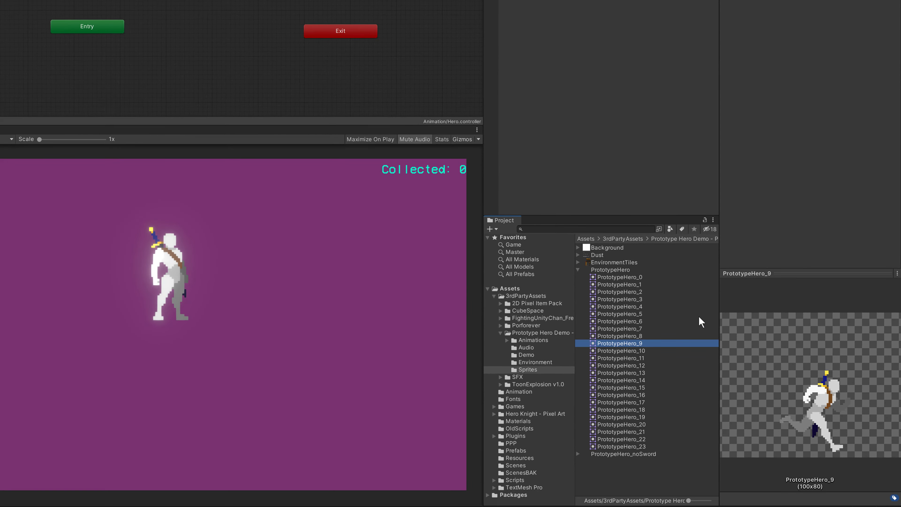
key("Down")
key("Down")
key("Down")
key("Down")
key("Down")
key("Down")
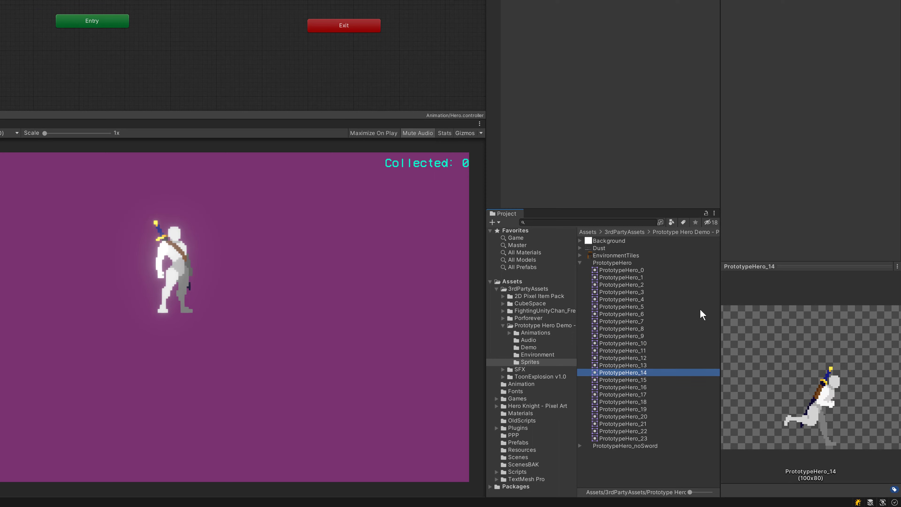
key("Up")
key("Up")
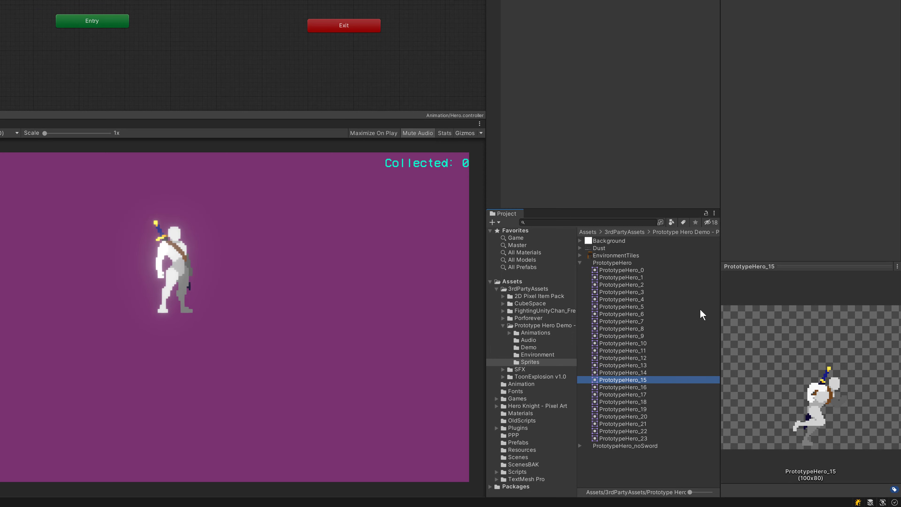
key("Up")
key("Down")
key("Up")
key("Up")
key("Up")
key("Up")
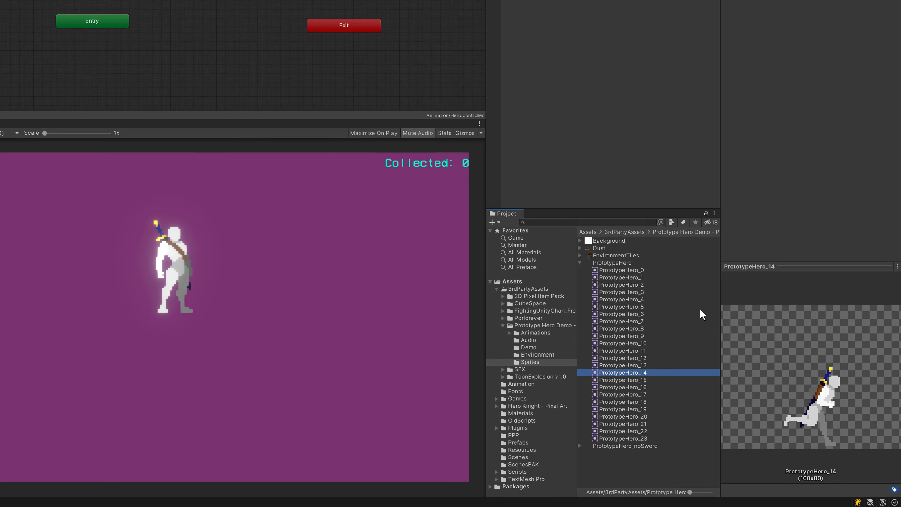
key("Up")
key("Up")
key("Up")
key("Up")
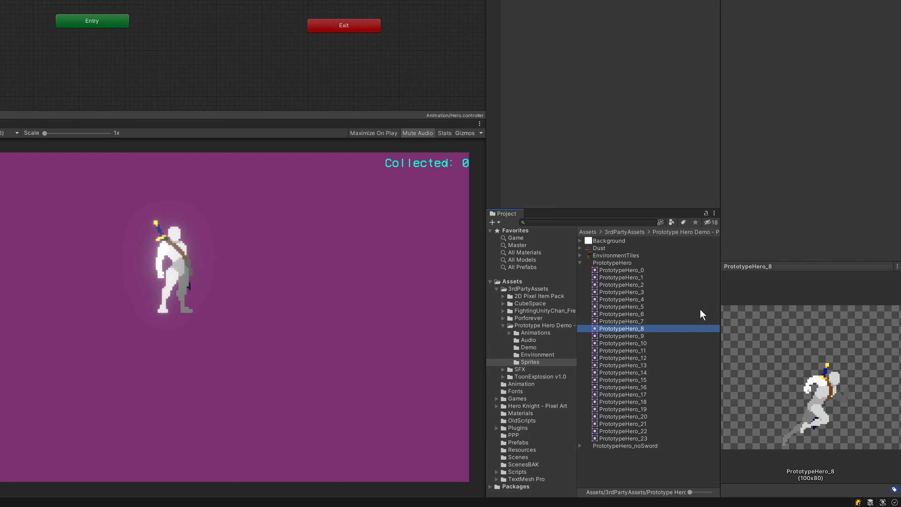
Step: Select sprites PrototypeHero_8 through PrototypeHero_15 and place them together in the scene hierarchy to create a new animation
key("Down")
key("shift+Down")
key("shift+Down")
key("shift+Down")
key("shift+Down")
key("shift+Down")
key("shift+Down")
key("shift+Down")
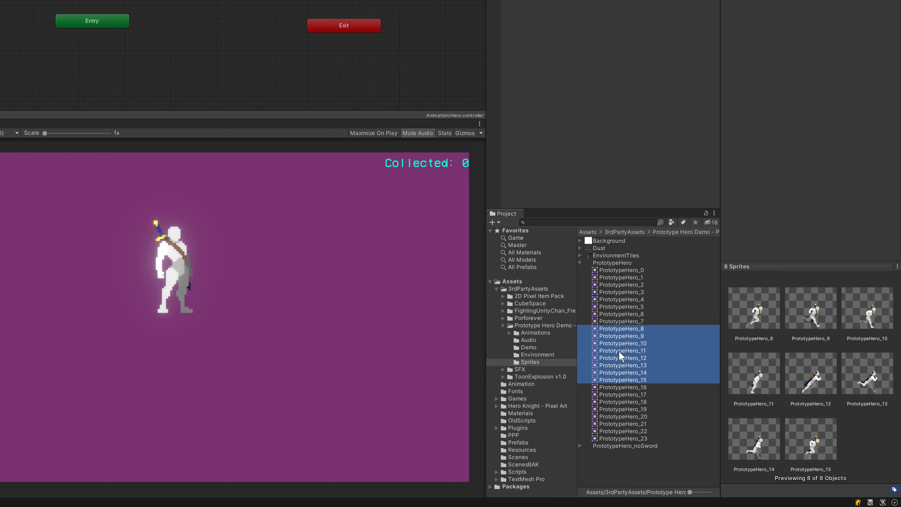
left_click_drag(619, 350, 563, 117)
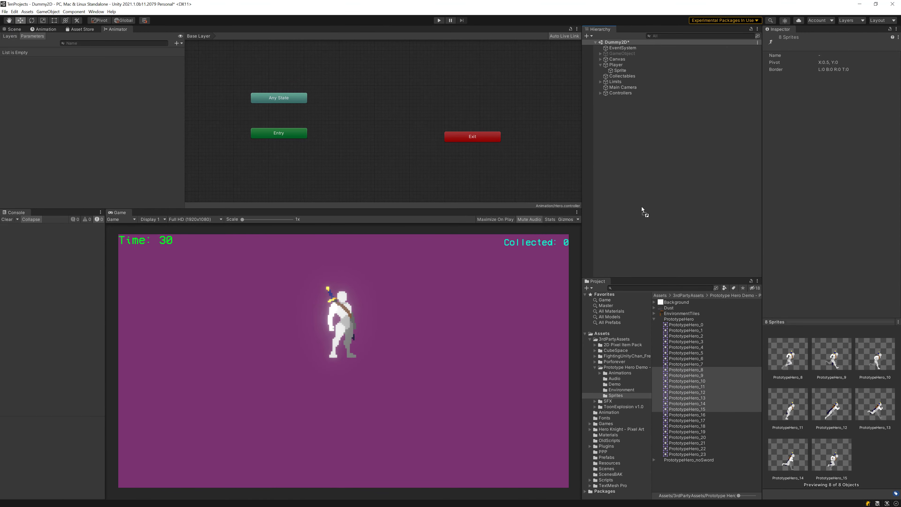
left_click_drag(641, 206, 638, 207)
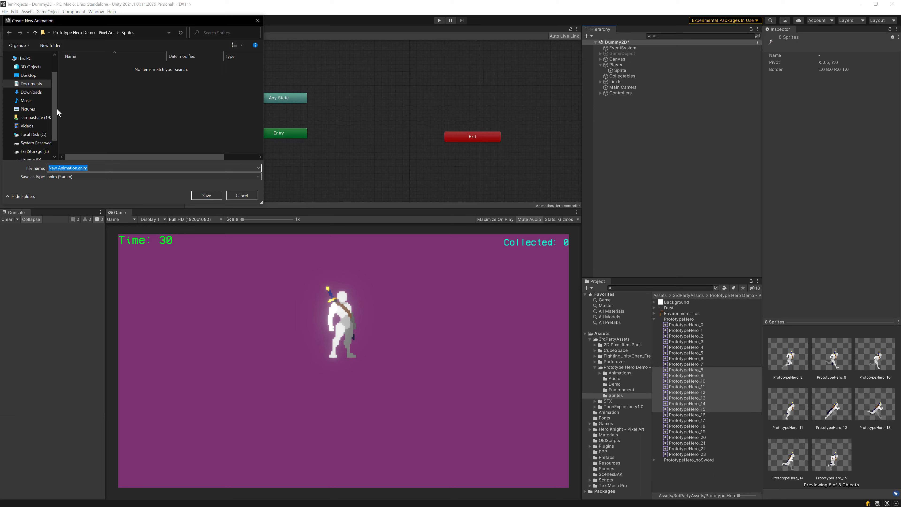
Step: Save the new animation clip as HeroRun in the project's Assets > Animation folder
left_click(82, 30)
left_click(74, 31)
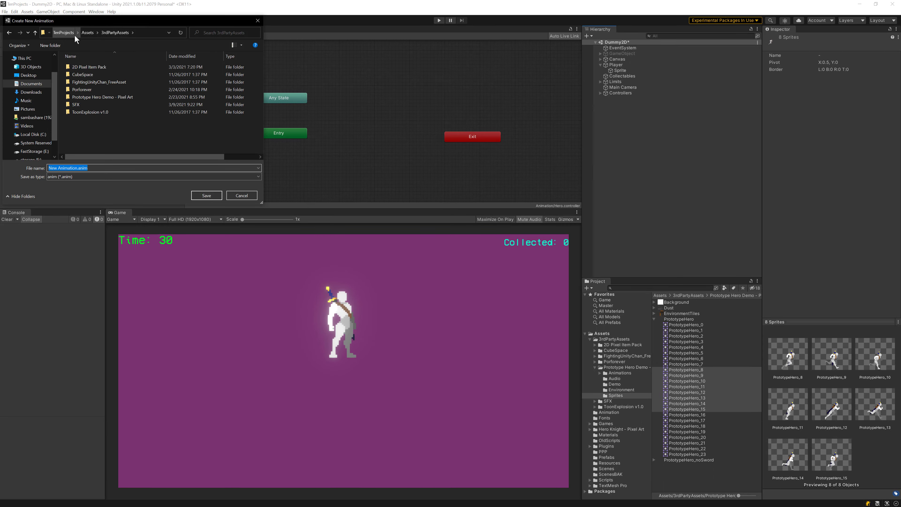
left_click(88, 33)
left_click(94, 74)
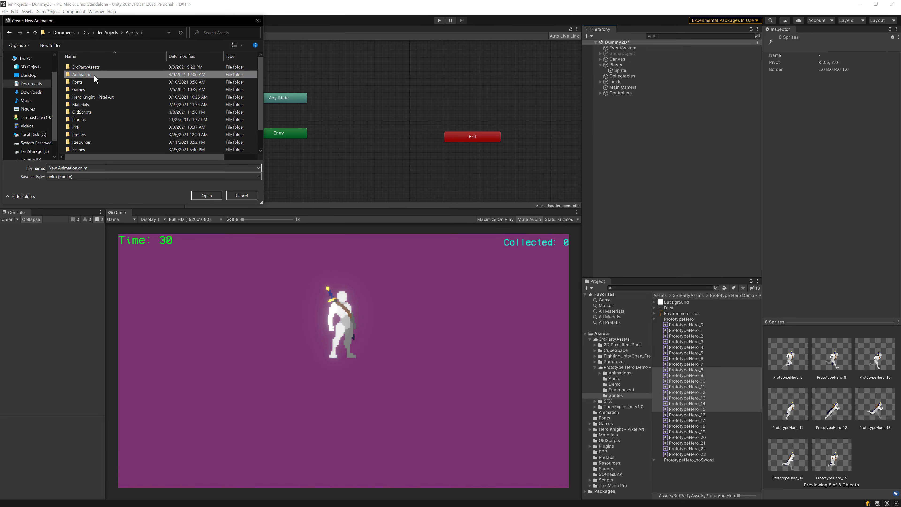
double_click(94, 74)
left_click(98, 169)
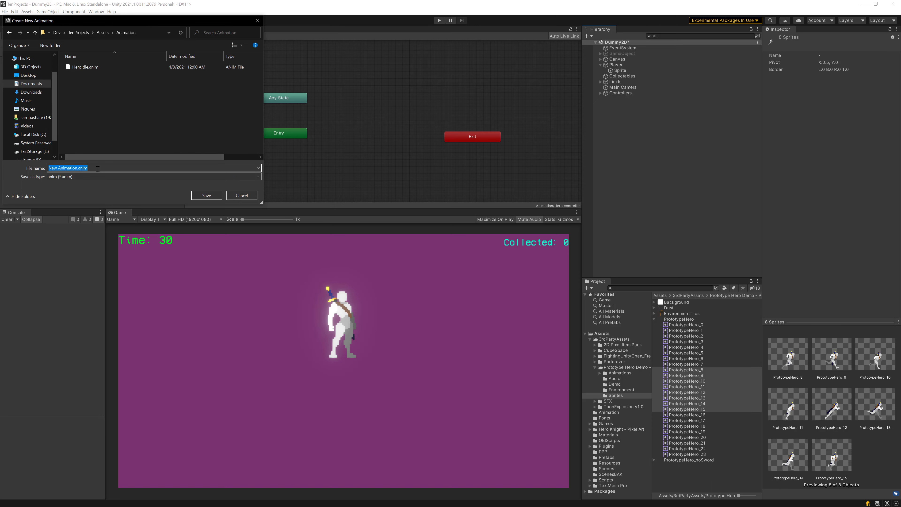
type("Hero")
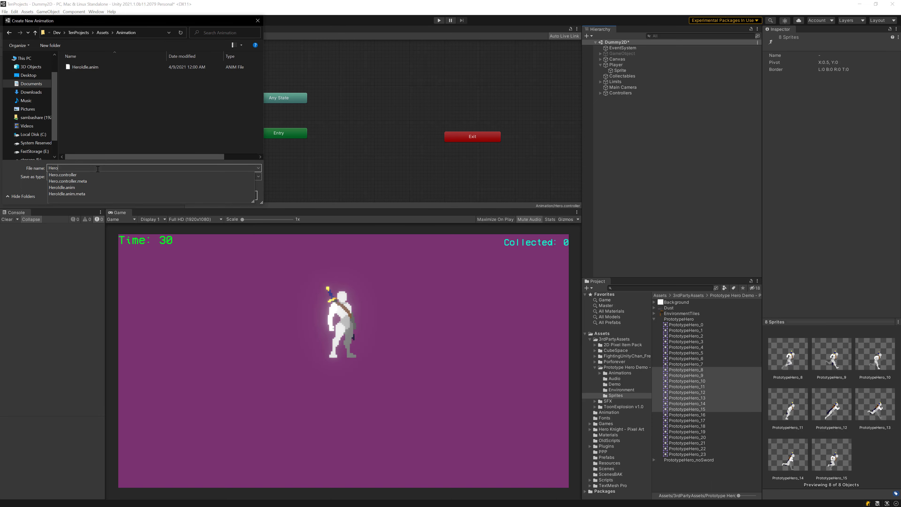
type("Run")
key("Return")
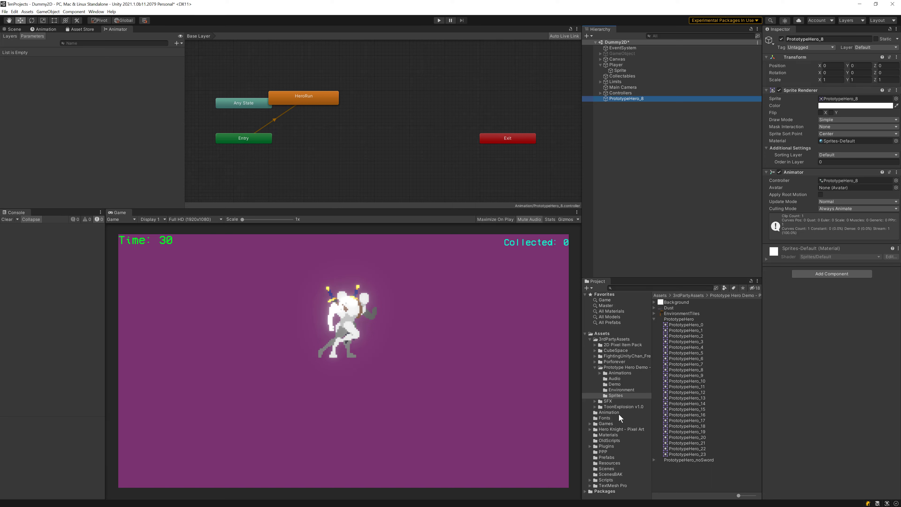
Step: Add the HeroRun clip from the Animation folder as another state in the PrototypeHero_8 controller
left_click(609, 412)
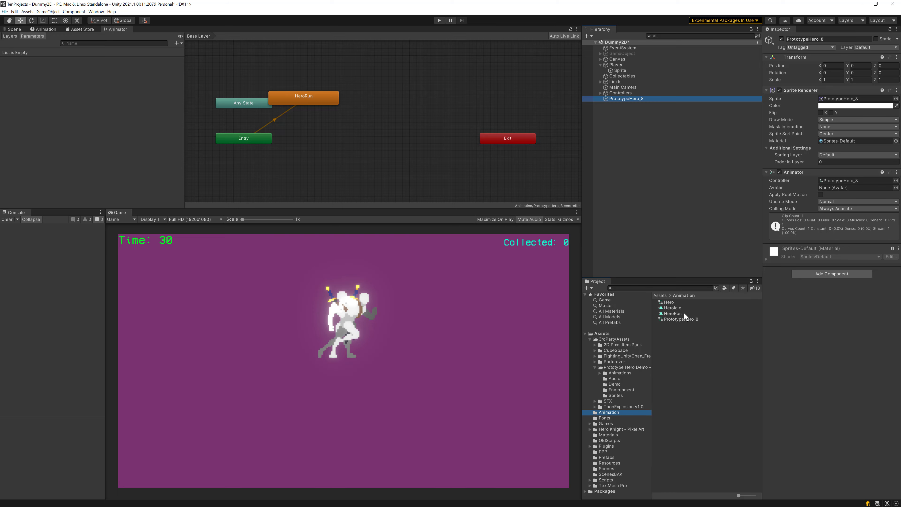
left_click_drag(679, 313, 359, 117)
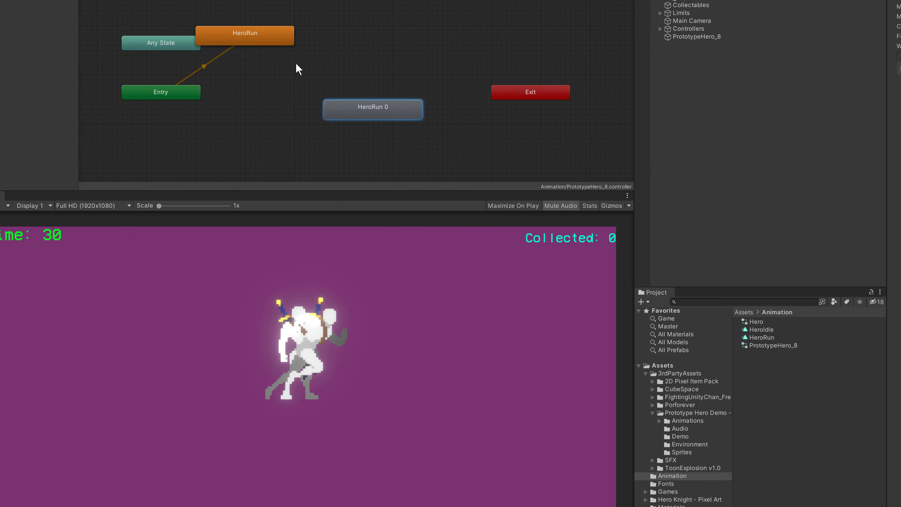
scroll(312, 69, "up", 1)
scroll(305, 75, "down", 3)
scroll(330, 67, "up", 1)
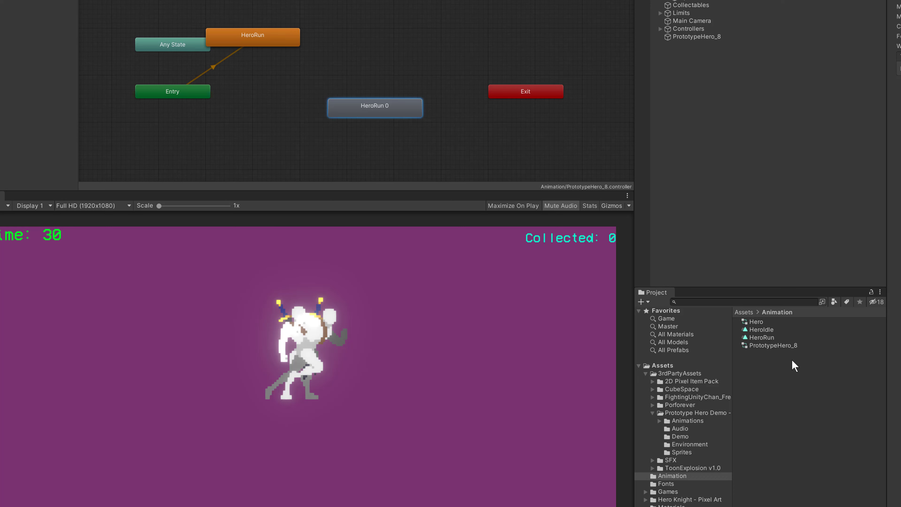
Step: Delete the PrototypeHero_8 object from the scene and the PrototypeHero_8 controller from the Animation folder
left_click(793, 346)
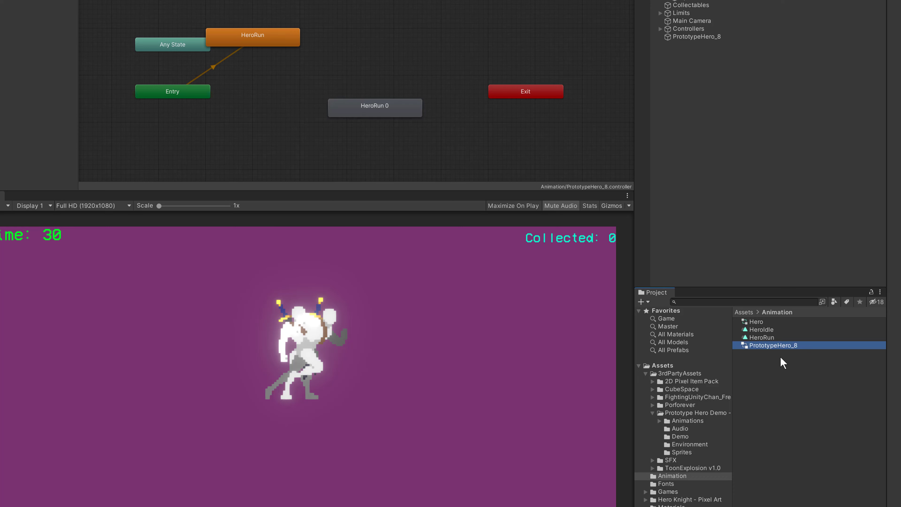
left_click(701, 36)
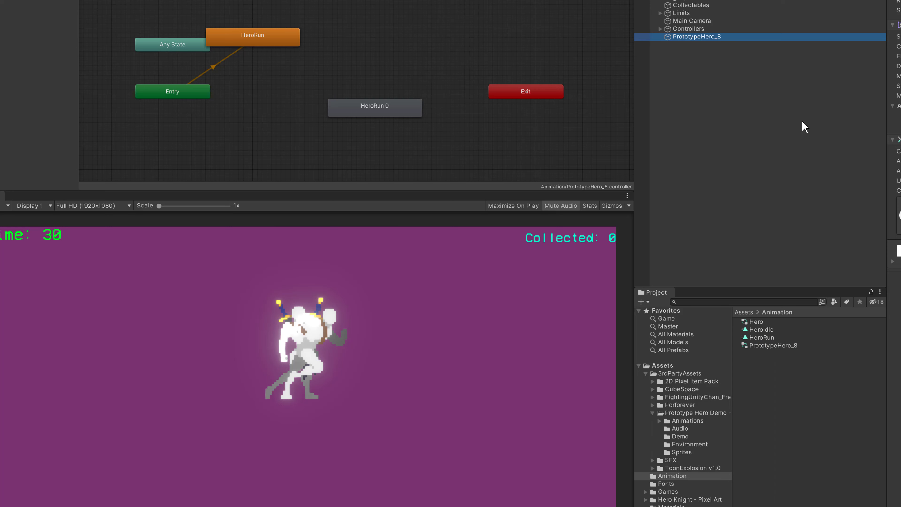
key("Delete")
left_click(803, 346)
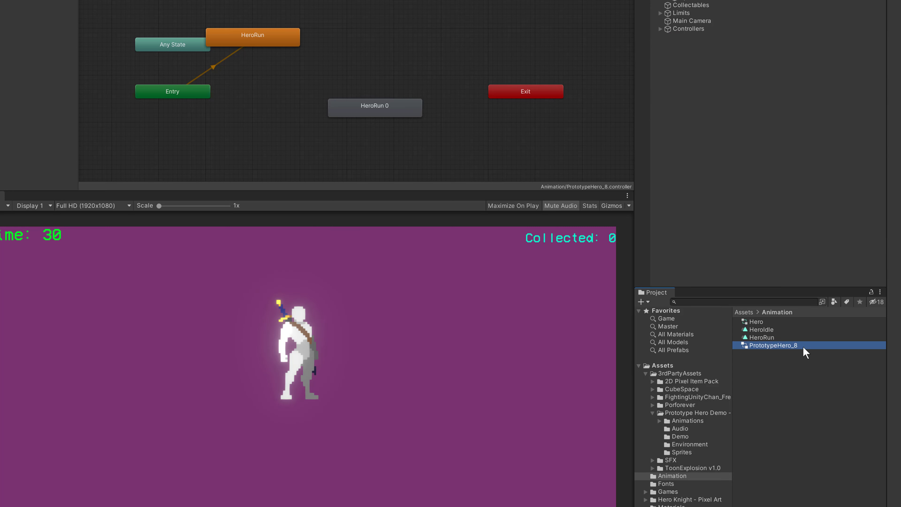
key("Delete")
left_click(479, 273)
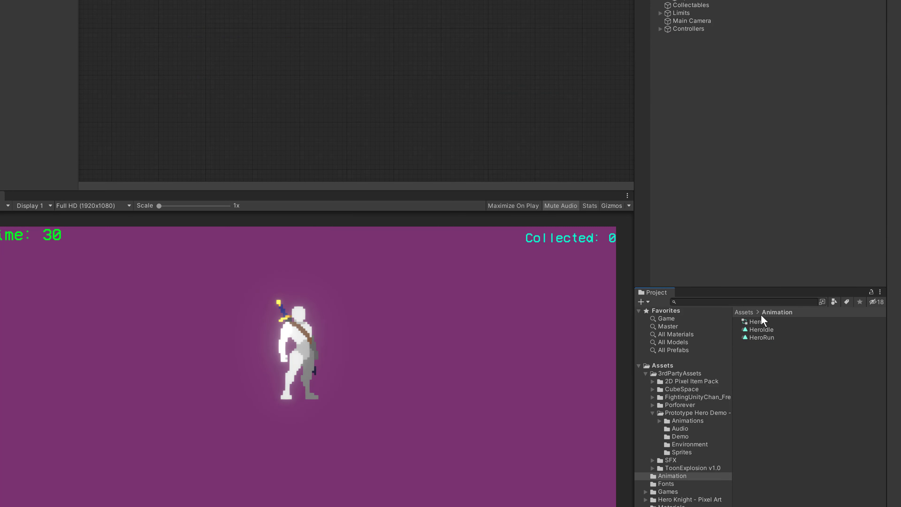
Step: Add the HeroIdle and HeroRun clips as states in the Hero controller, with HeroIdle as default and placed above HeroRun between Entry and Exit
left_click(757, 321)
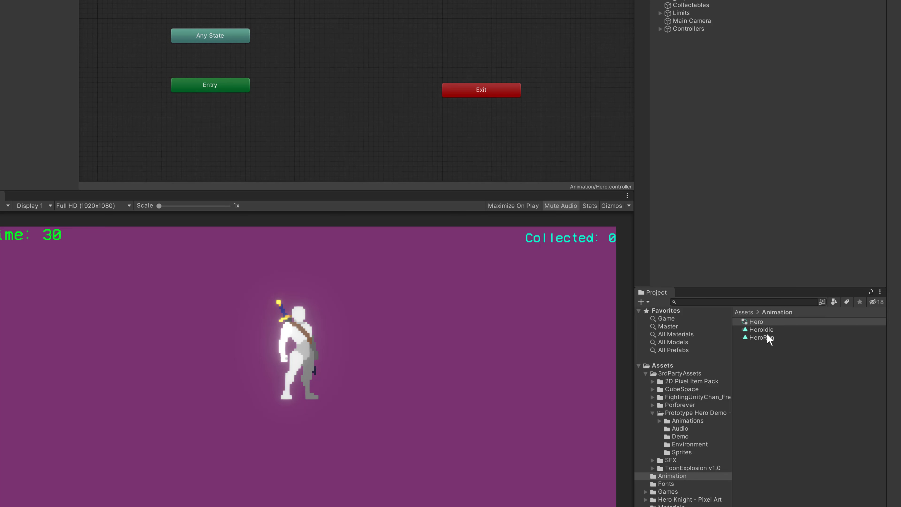
left_click_drag(762, 330, 369, 120)
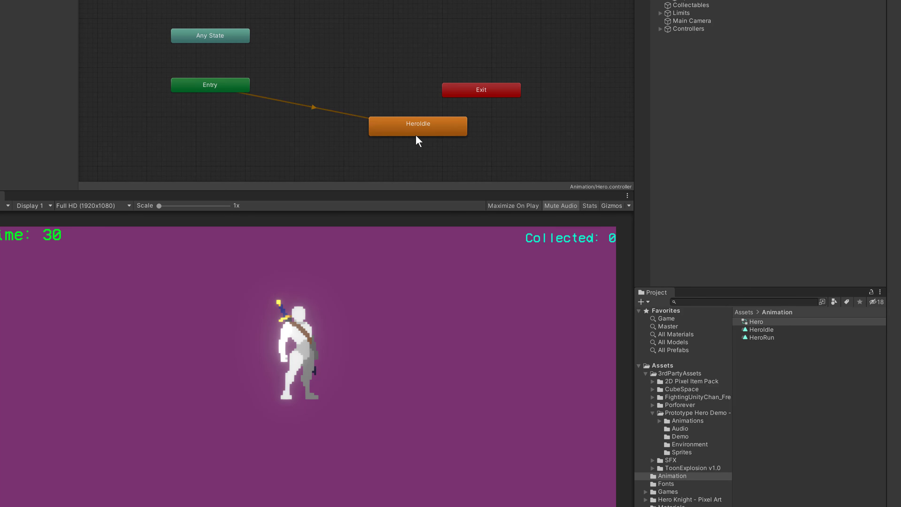
left_click_drag(417, 135, 346, 57)
left_click_drag(760, 340, 351, 139)
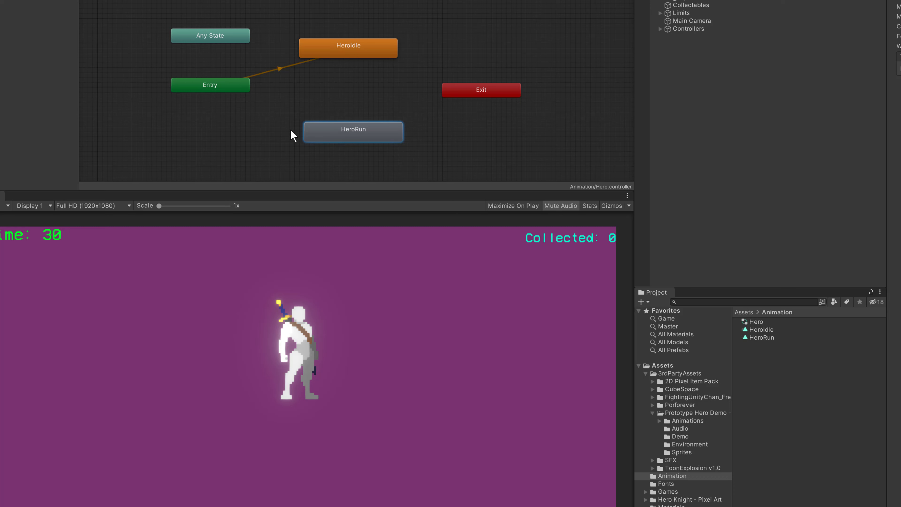
left_click_drag(223, 81, 227, 90)
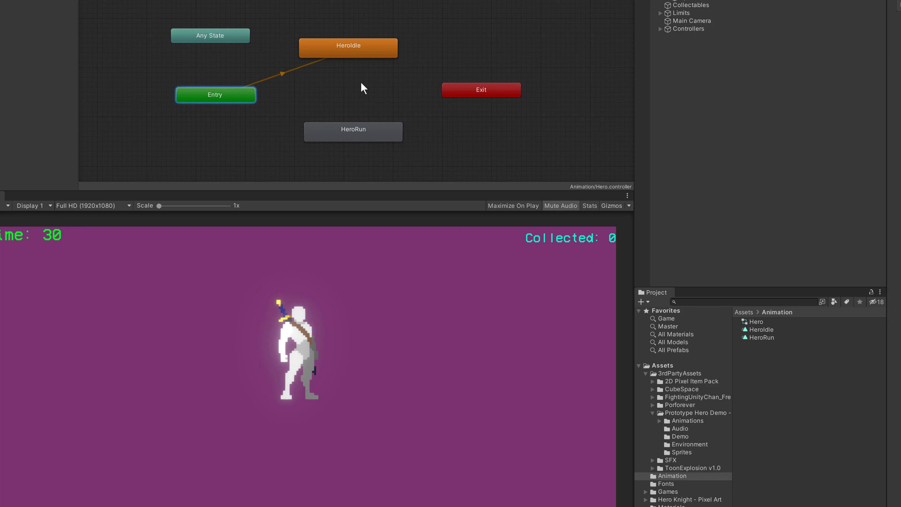
left_click(347, 54)
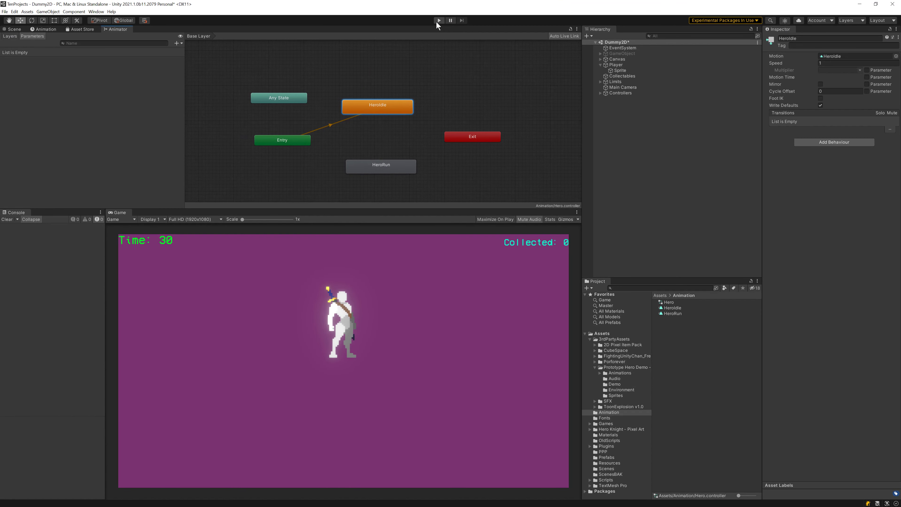
Step: Run the game and move the player in all directions to check the idle animation, ending play mode when done
left_click(438, 20)
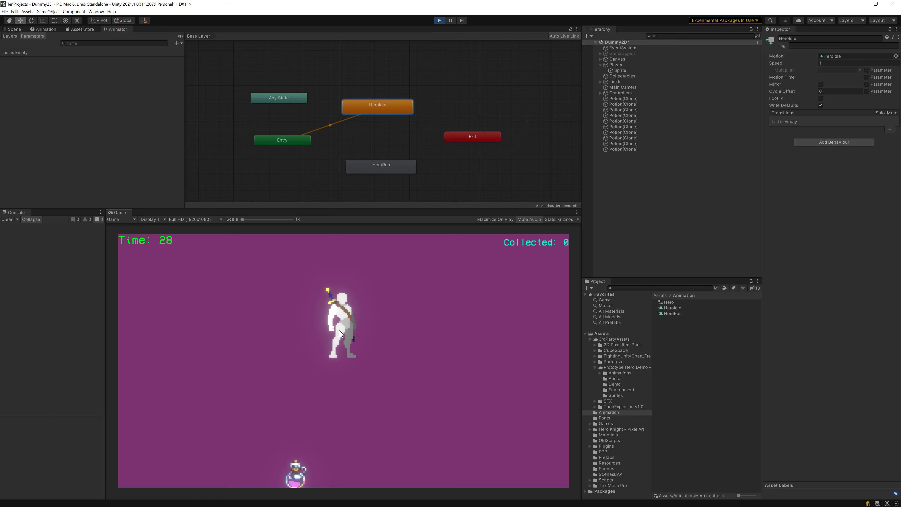
key("a")
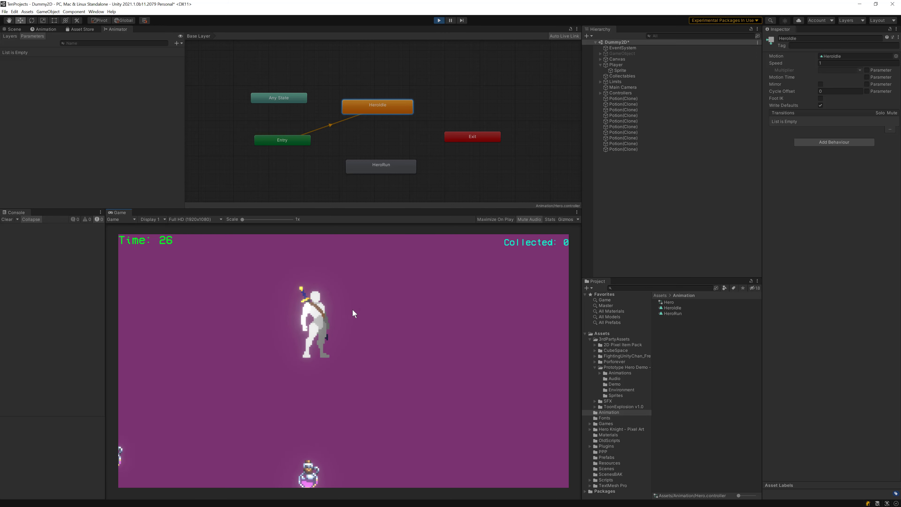
key("d")
key("s")
key("a")
key("w")
key("w")
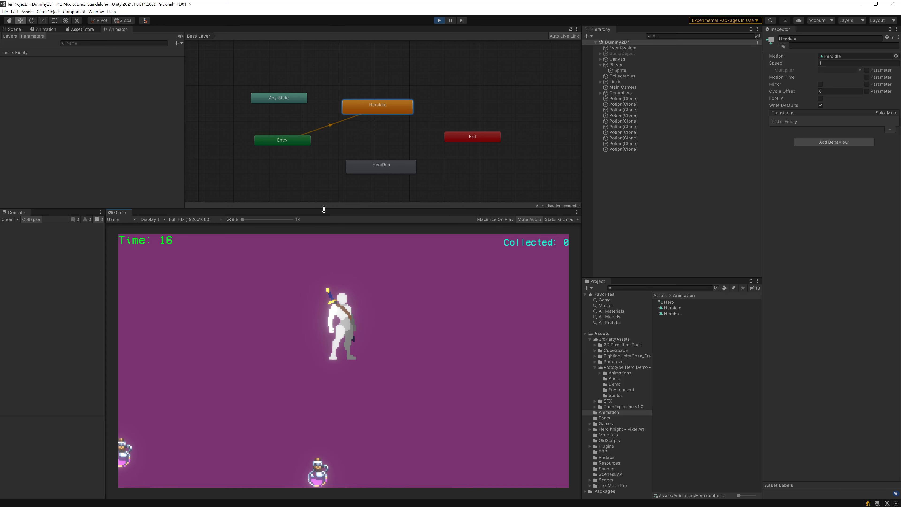
key("d")
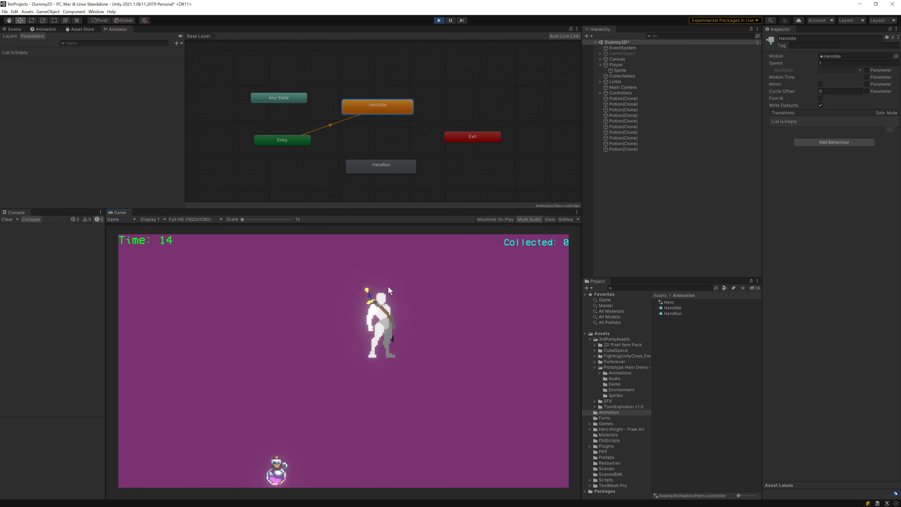
key("a")
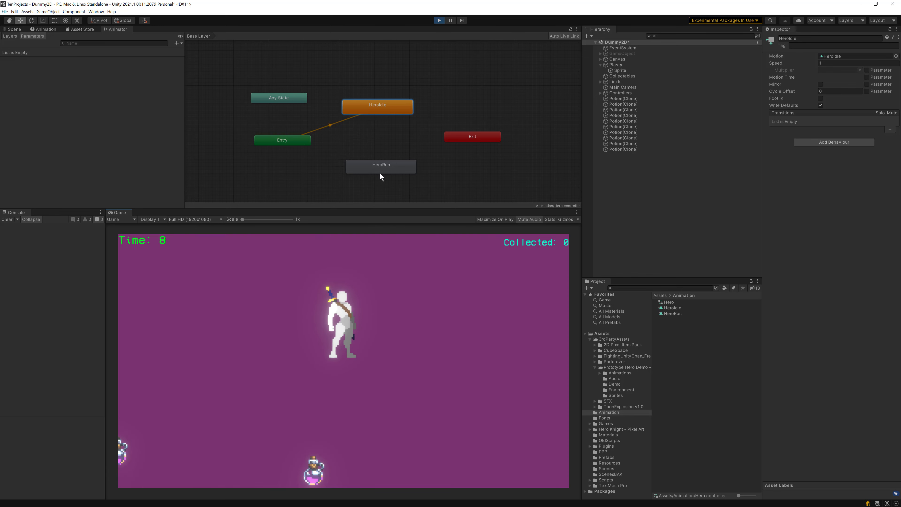
left_click(438, 21)
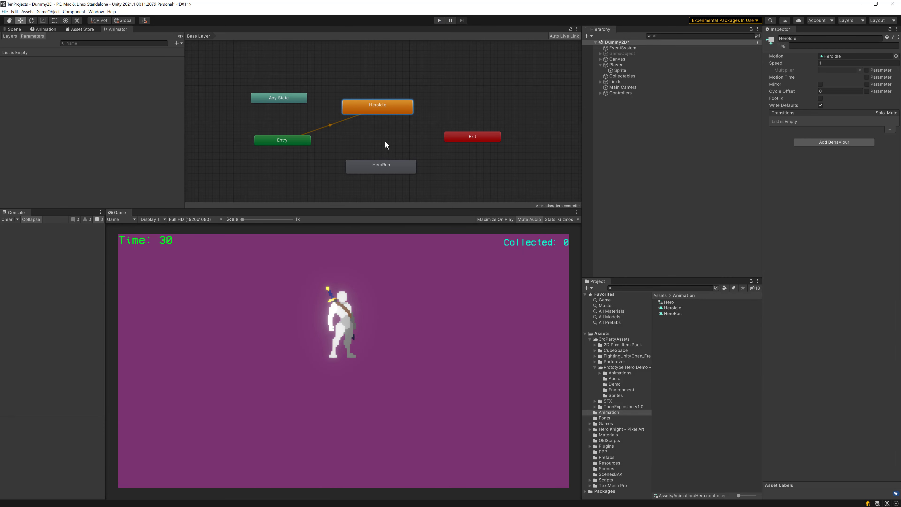
Step: Create transitions from HeroIdle to HeroRun and from HeroRun back to HeroIdle, aligning HeroRun directly beneath HeroIdle
right_click(359, 108)
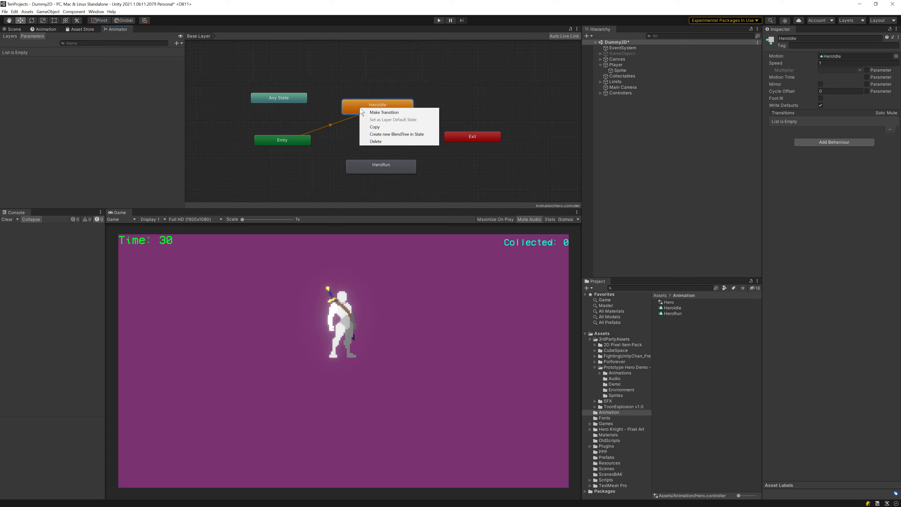
left_click(383, 112)
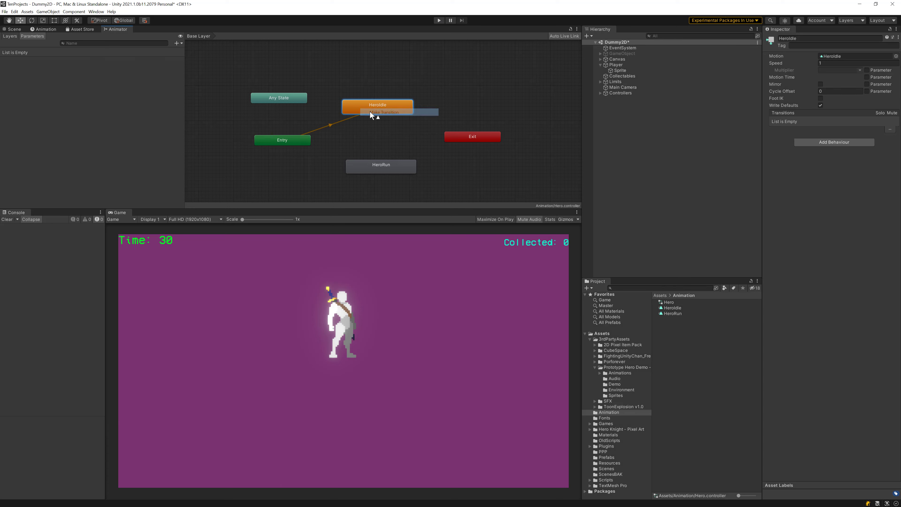
left_click(371, 168)
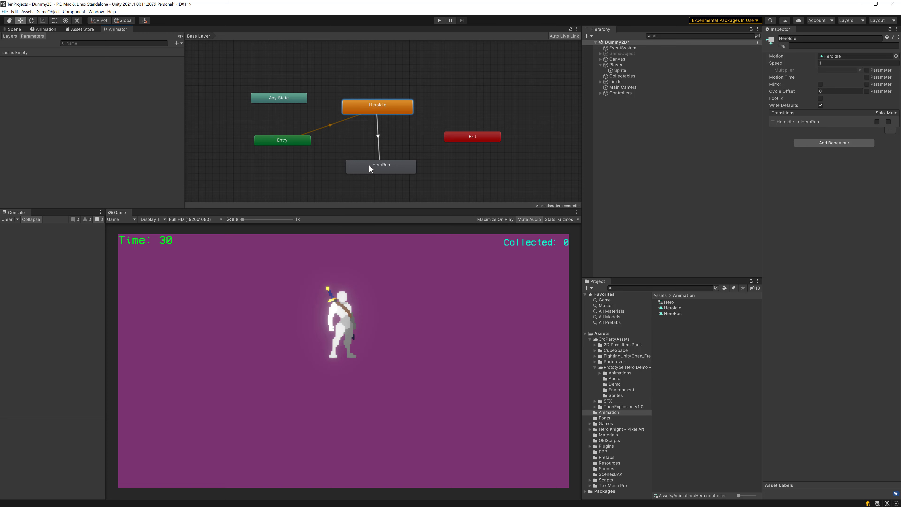
left_click(381, 165)
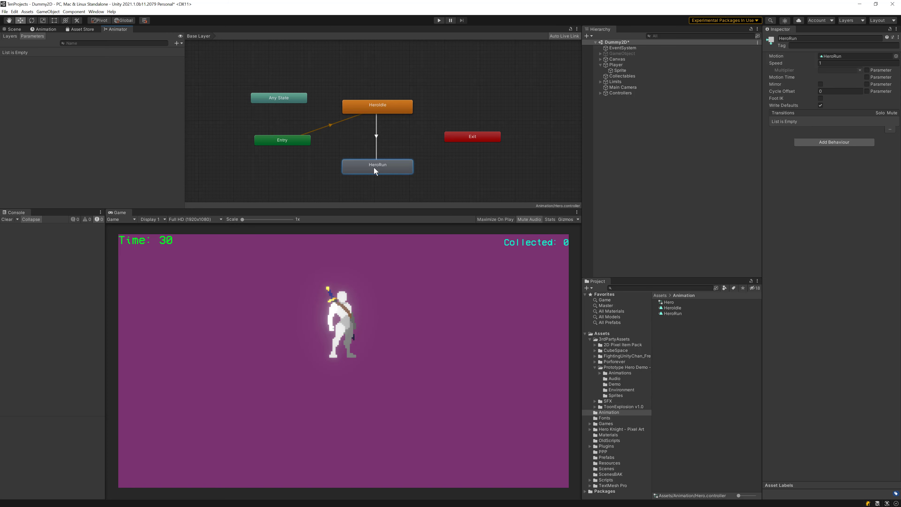
right_click(390, 168)
left_click(400, 172)
left_click(389, 109)
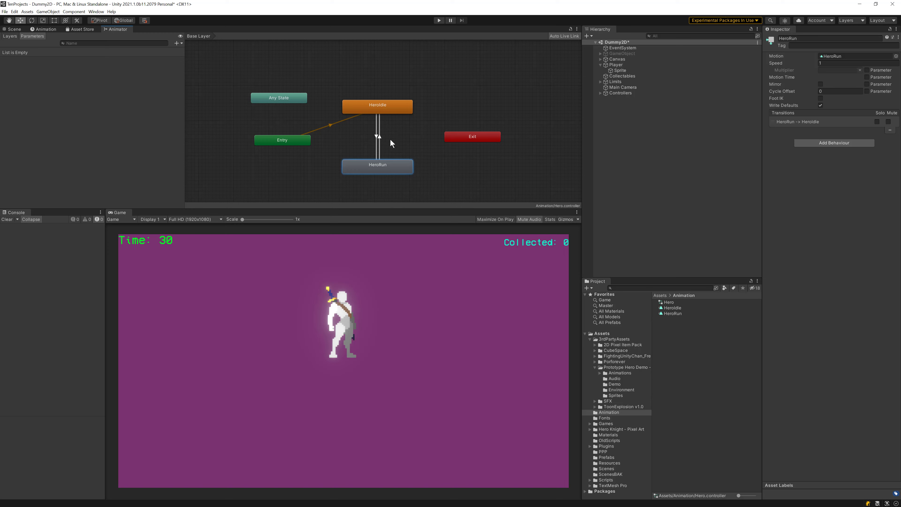
Step: Select the HeroIdle to HeroRun transition and add a Bool parameter named Run to the Hero controller
left_click(376, 138)
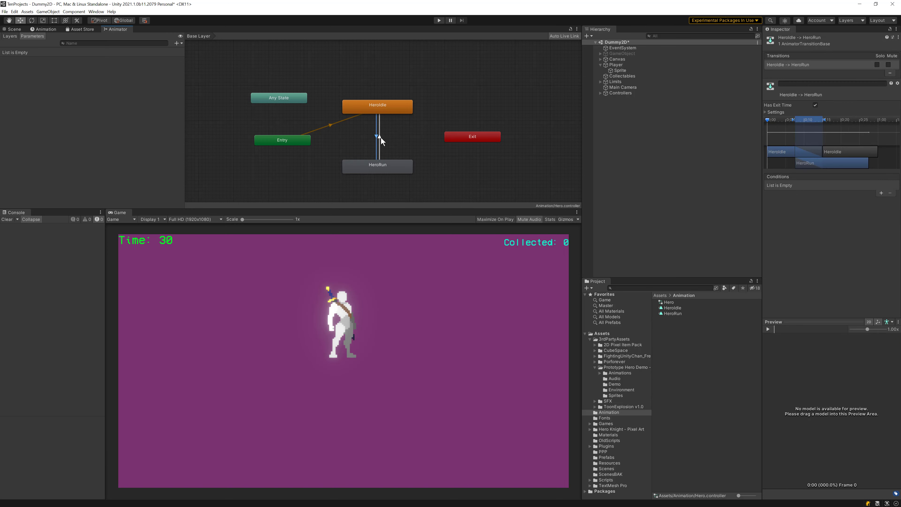
left_click(379, 137)
left_click(376, 138)
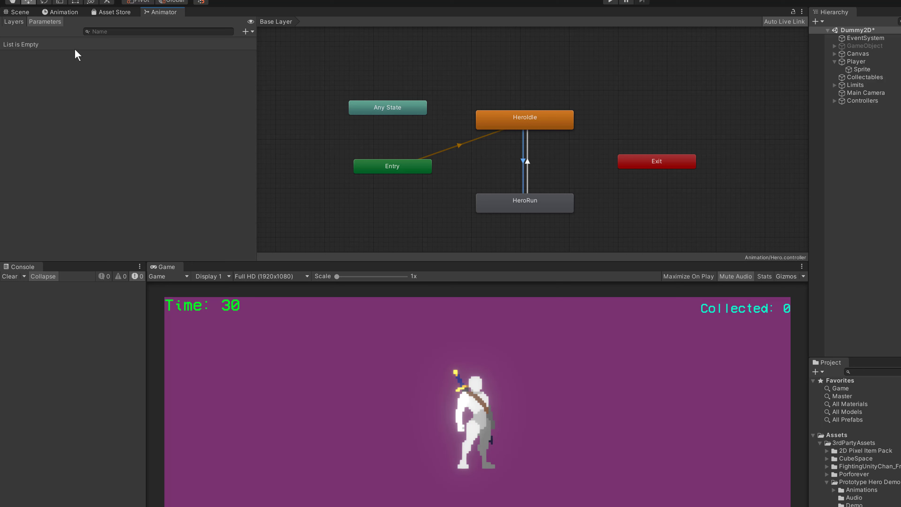
left_click(251, 31)
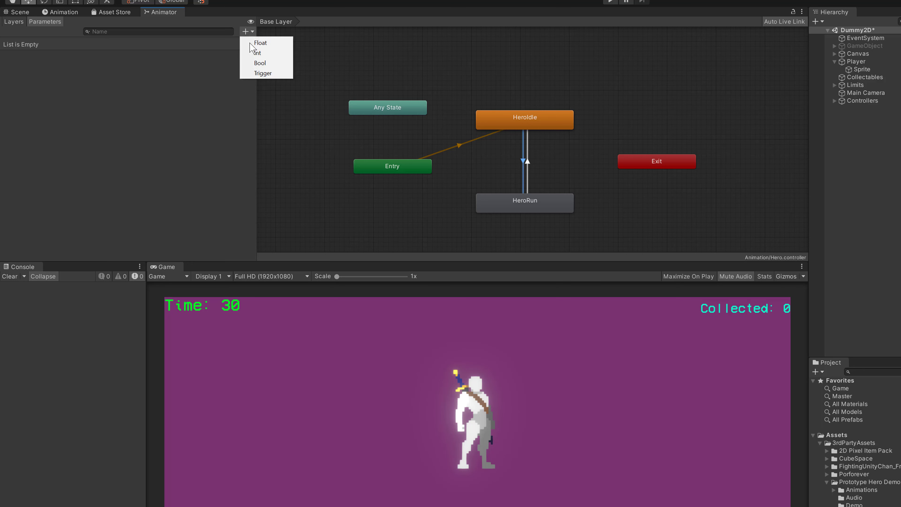
left_click(261, 64)
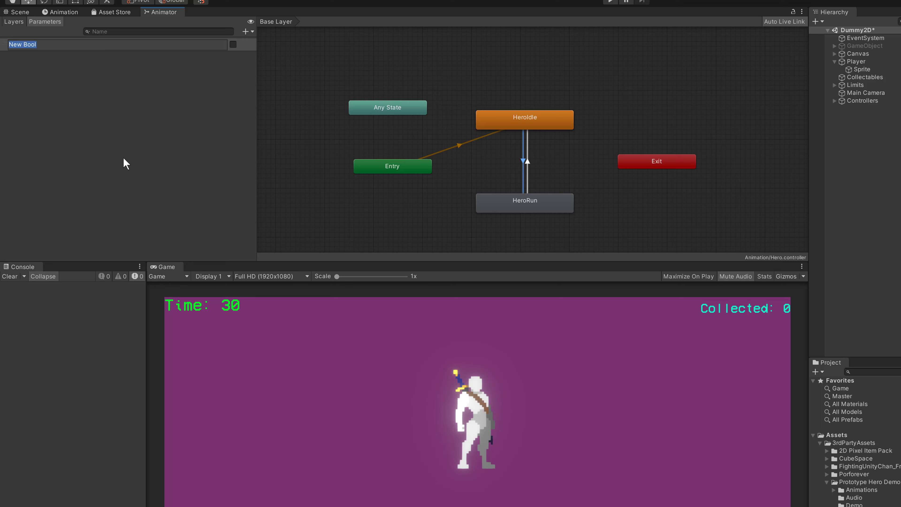
type("Run")
key("Return")
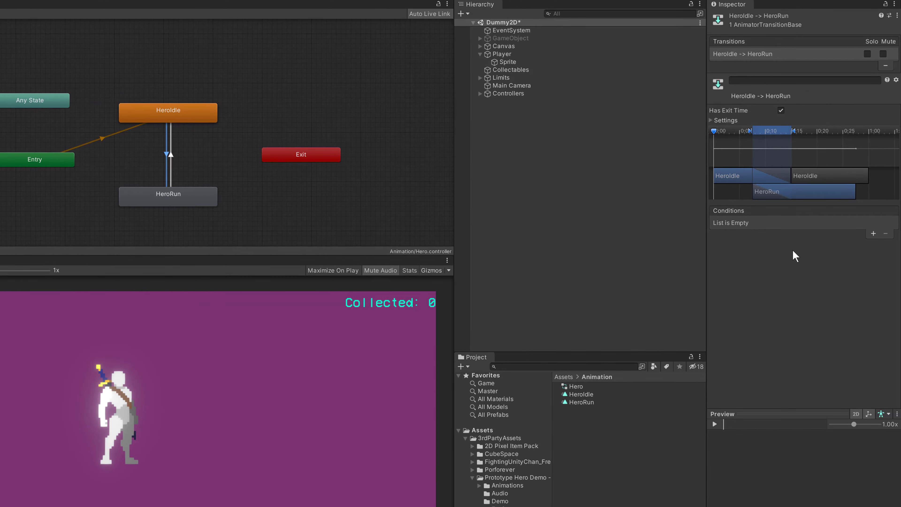
Step: Add the condition Run true to the HeroIdle to HeroRun transition and Run false to the HeroRun to HeroIdle transition
left_click(874, 234)
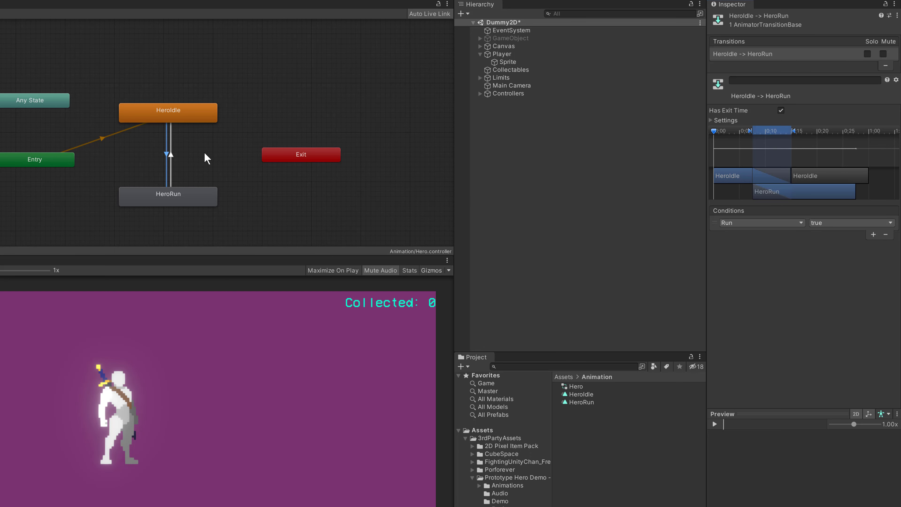
left_click(171, 156)
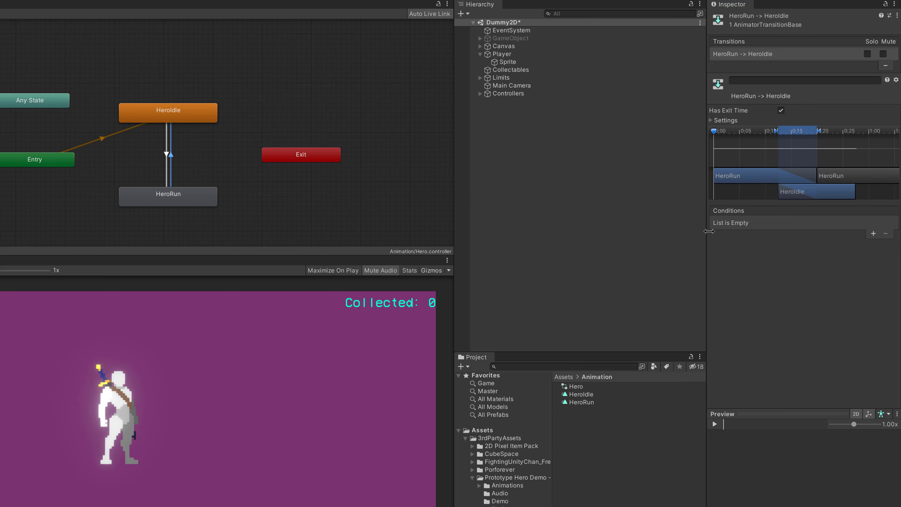
left_click(873, 233)
left_click(816, 222)
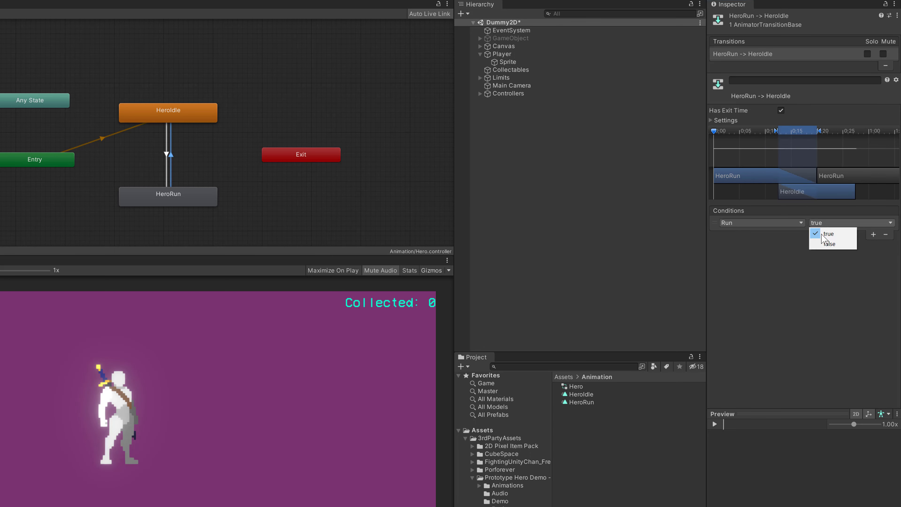
left_click(826, 243)
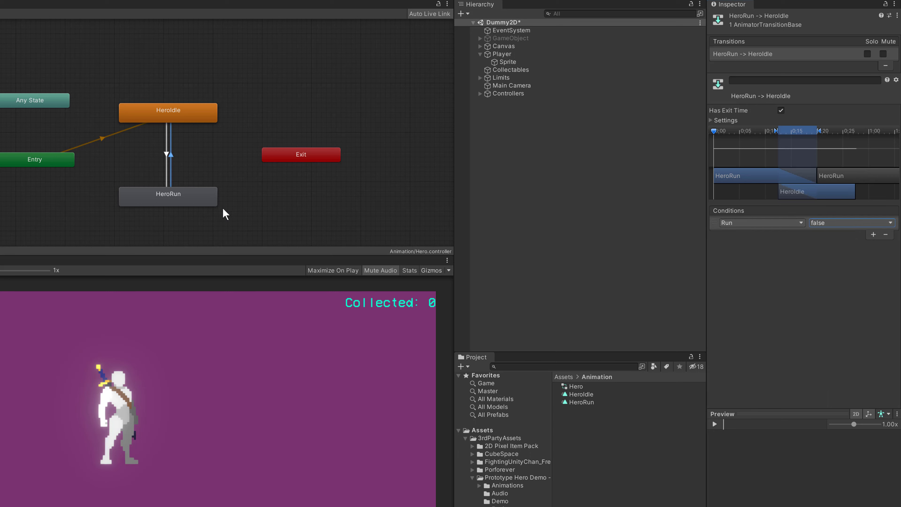
Step: Disable Has Exit Time on the HeroIdle to HeroRun transition and set its Transition Duration to 0
left_click(166, 153)
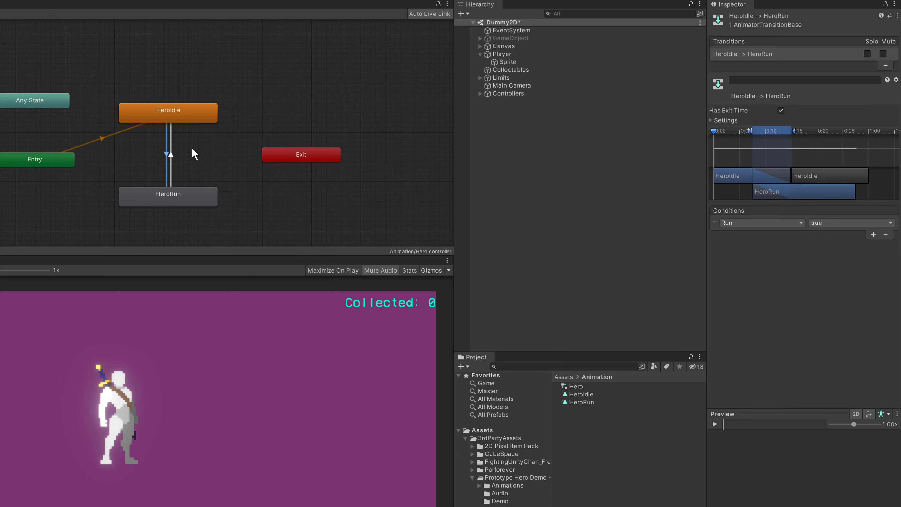
left_click(711, 120)
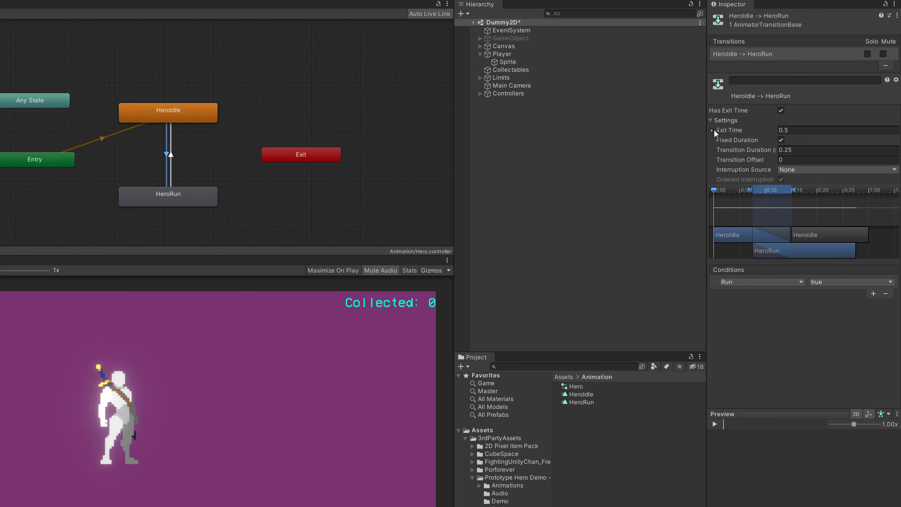
left_click(780, 111)
left_click(809, 150)
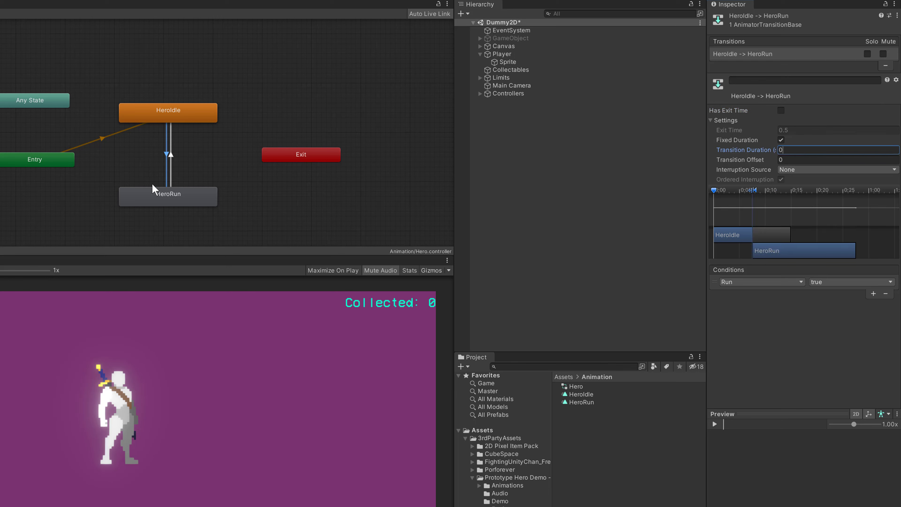
Step: Disable Has Exit Time on the HeroRun to HeroIdle transition and set its Transition Duration to 0
left_click(171, 163)
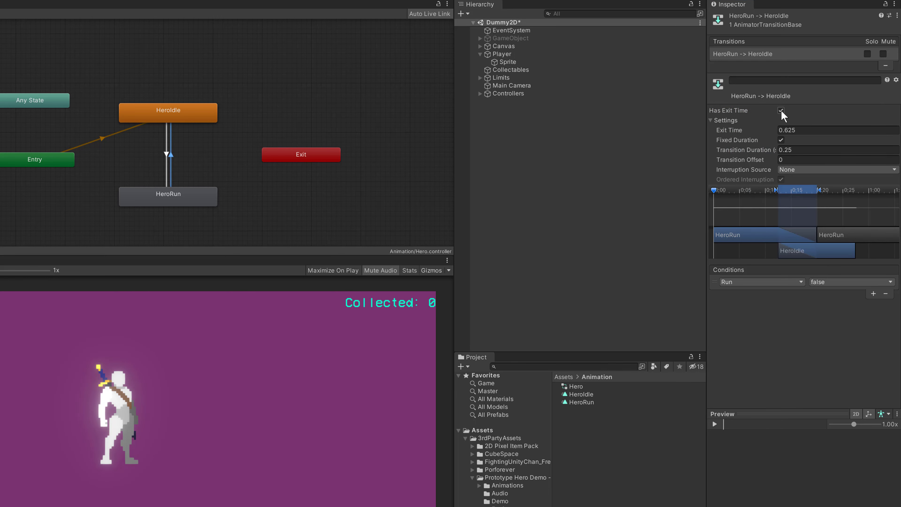
left_click(780, 110)
left_click(800, 152)
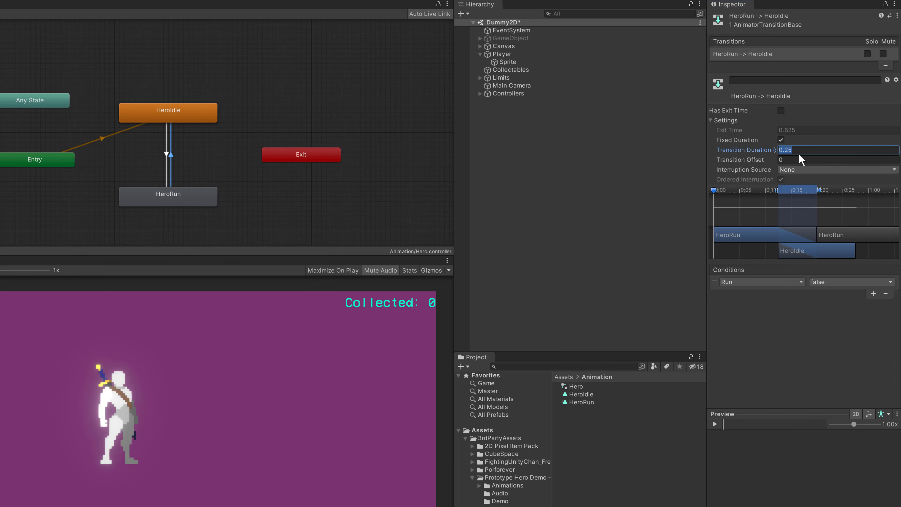
type("0")
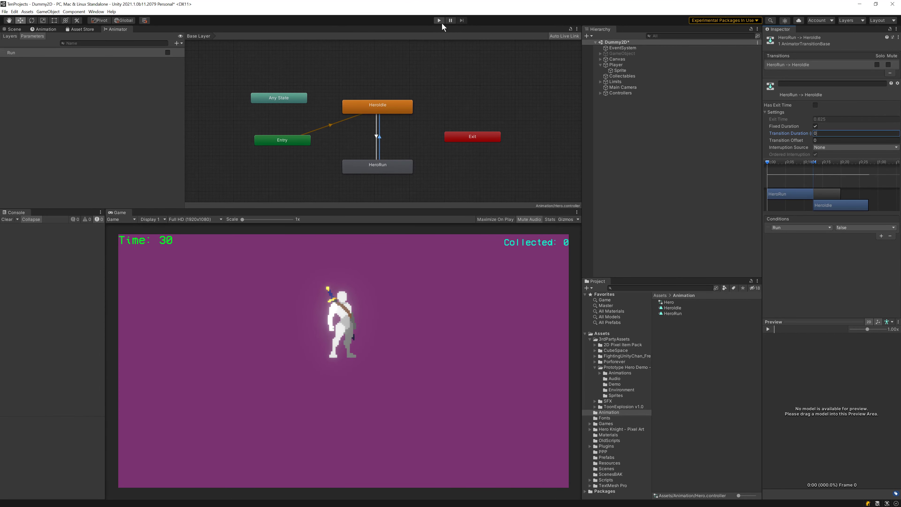
Step: Run the game and toggle the Run parameter on and off to check both animation transitions, ending play mode when done
left_click(442, 23)
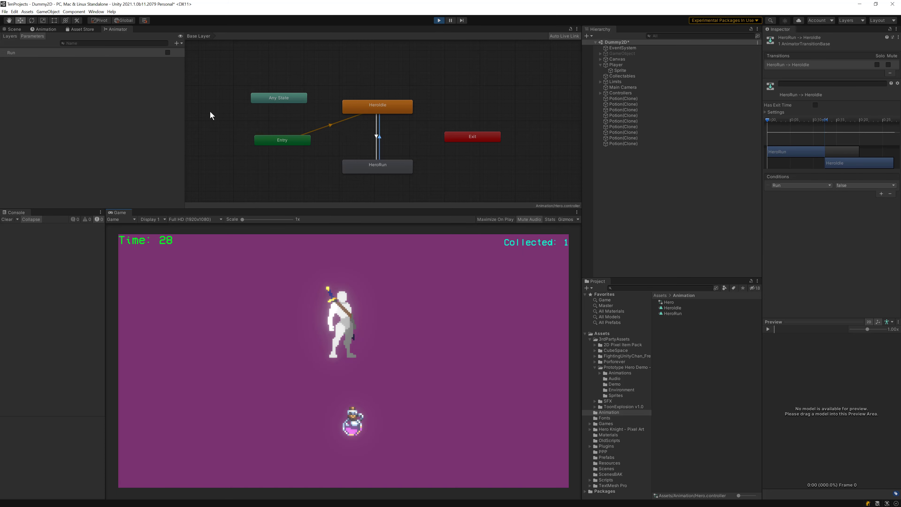
left_click(167, 52)
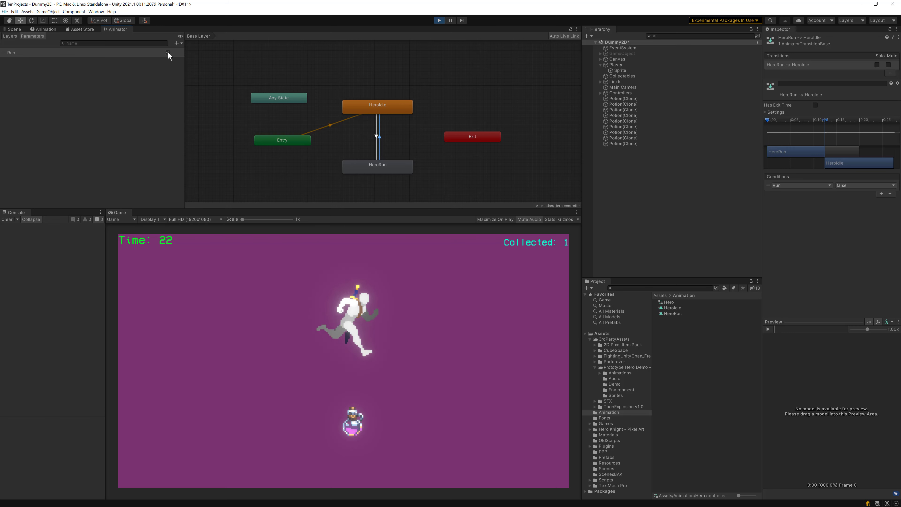
left_click(167, 52)
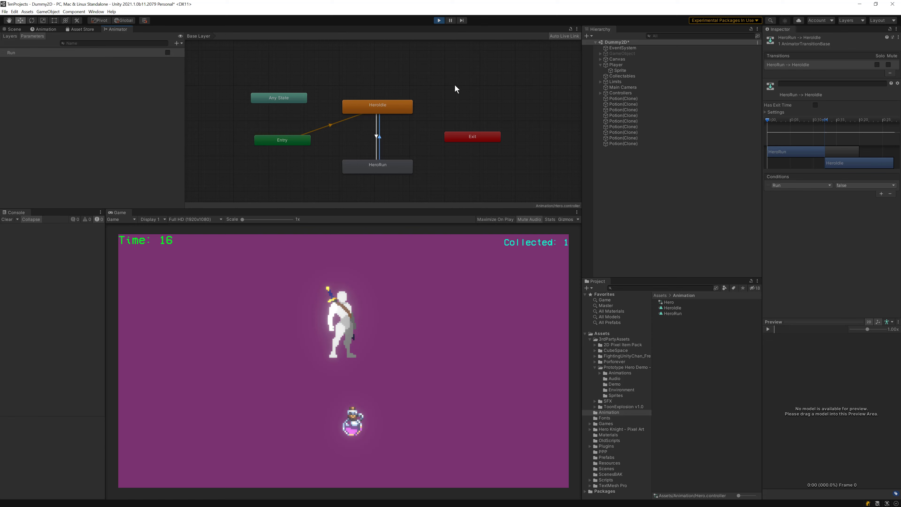
left_click(167, 53)
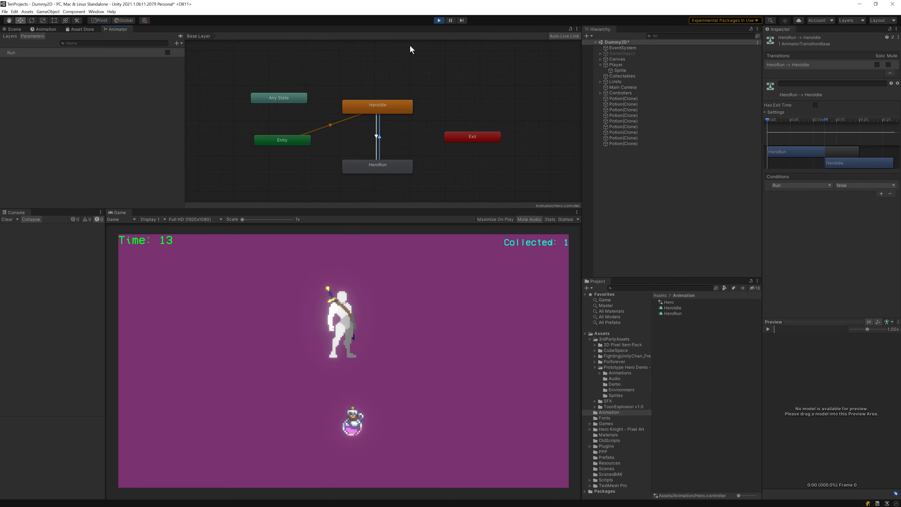
left_click(439, 21)
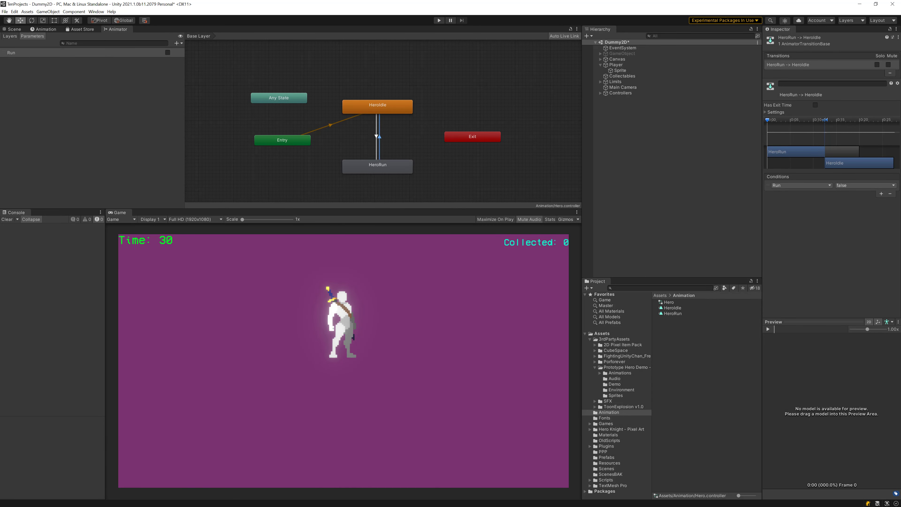
Step: Switch to the code editor and declare a serialized private Animator field named animator below collectSfx in the Player2D script
key("alt+Tab")
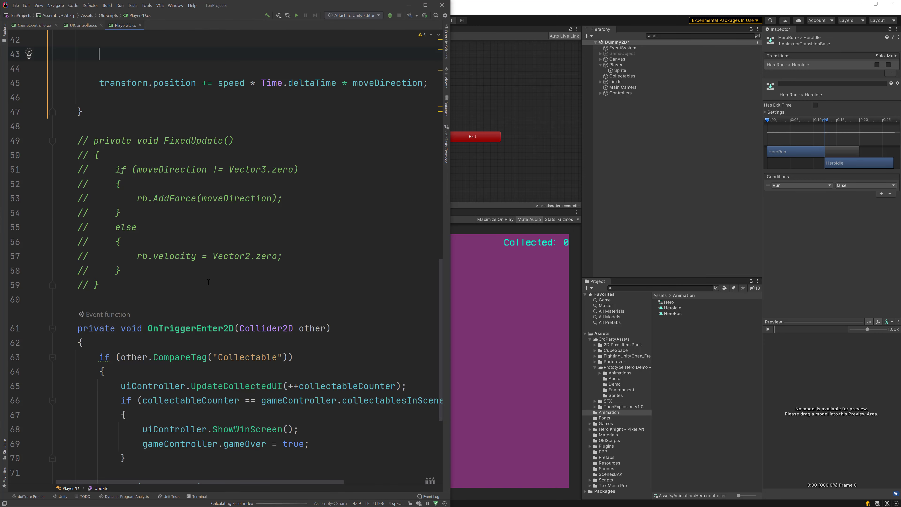
scroll(217, 279, "up", 15)
left_click(330, 268)
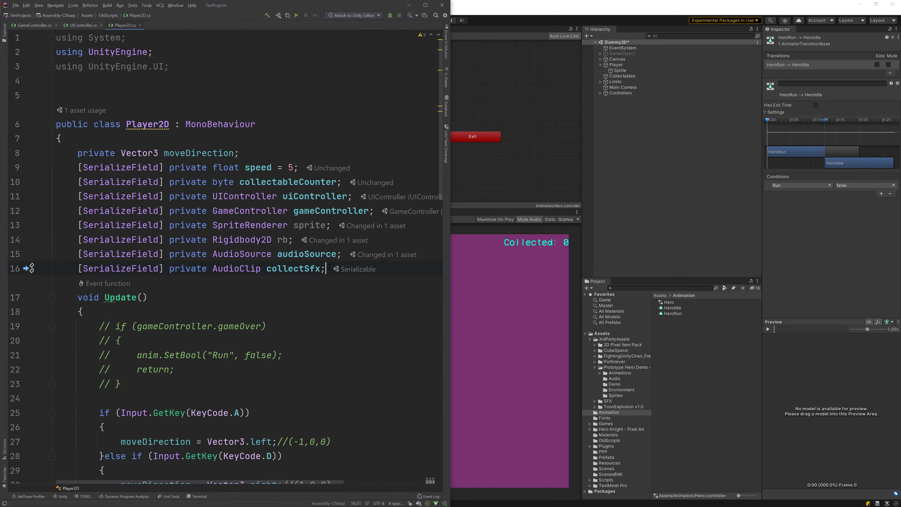
key("Return")
type("Ser")
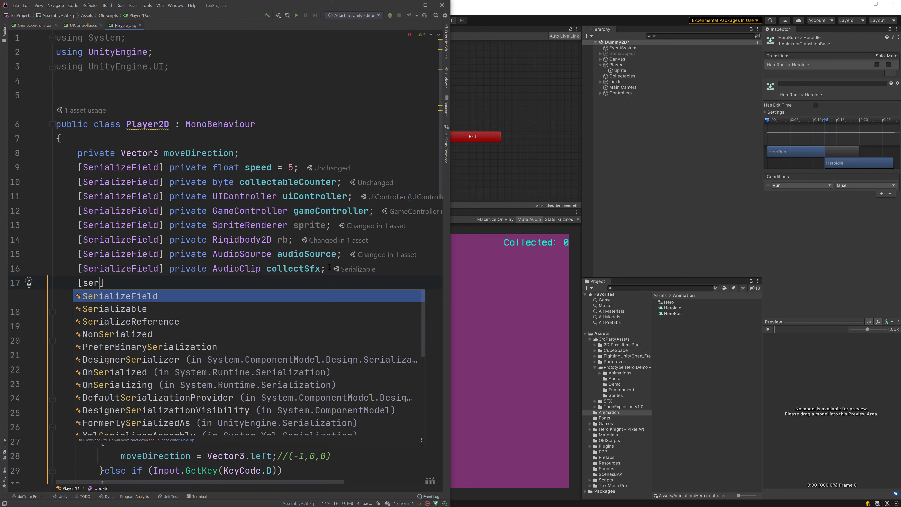
key("Return")
type("] private ")
type("Animator ")
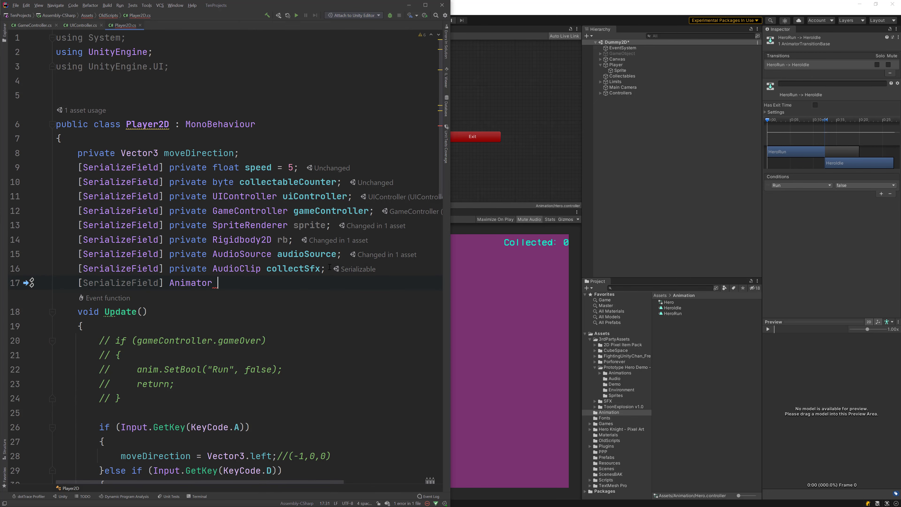
type("anim")
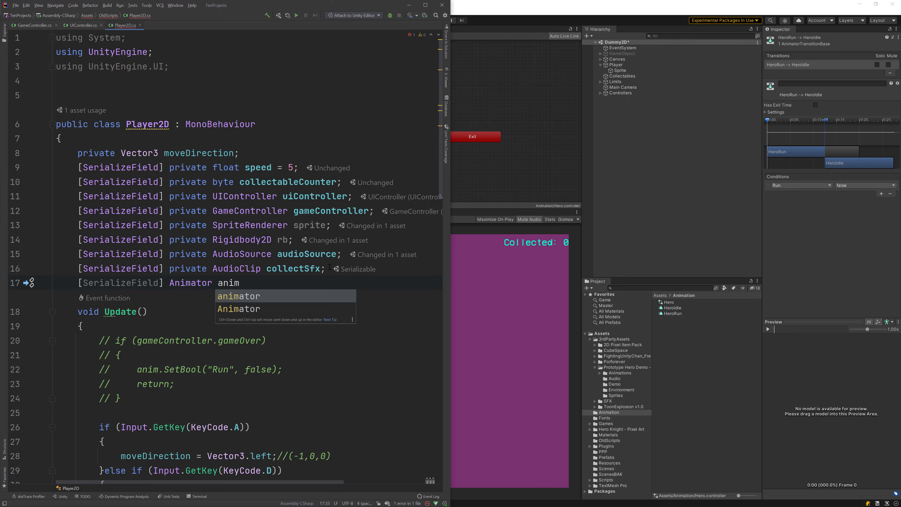
type("a")
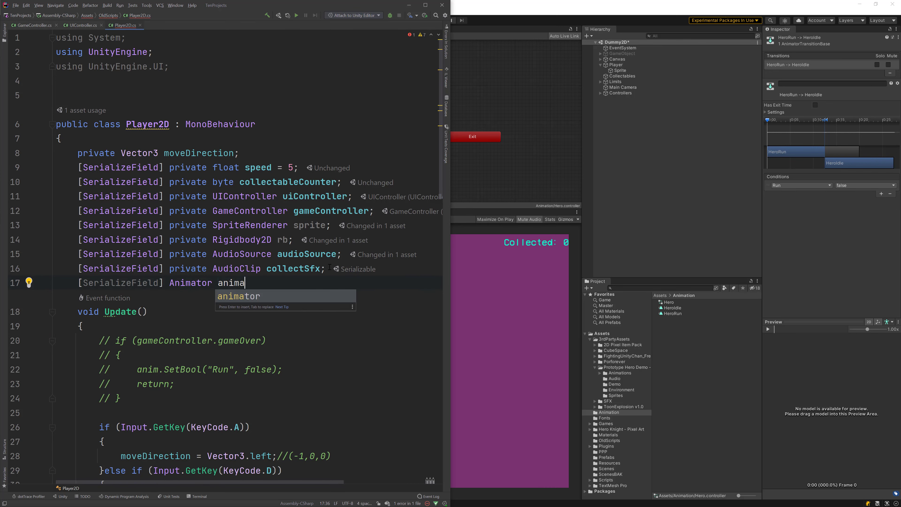
type("tor;")
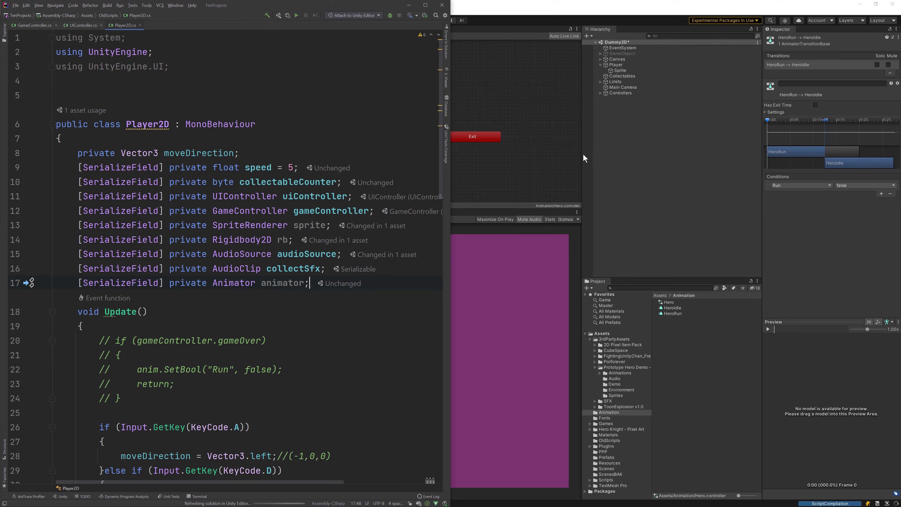
Step: In Unity, assign the Sprite child object to the Animator field of the Player's Player 2D script, and return to the code editor
left_click(616, 65)
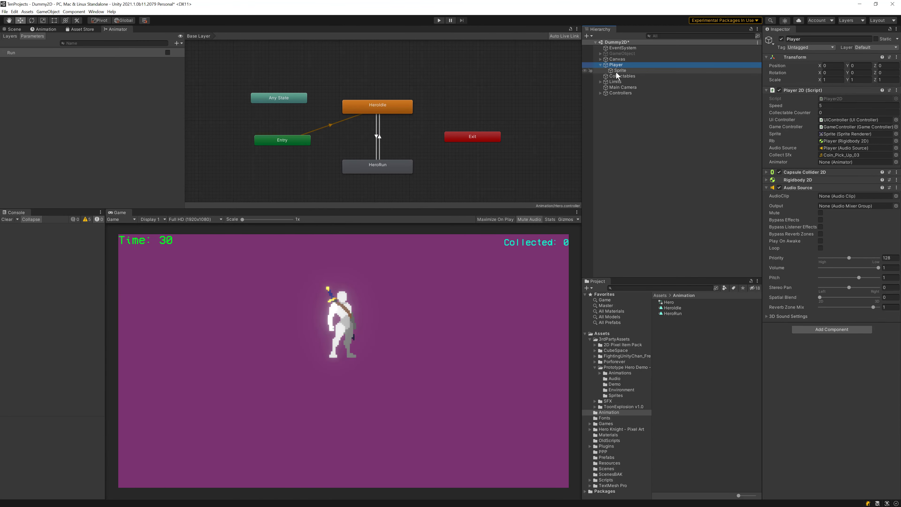
left_click_drag(616, 73, 827, 166)
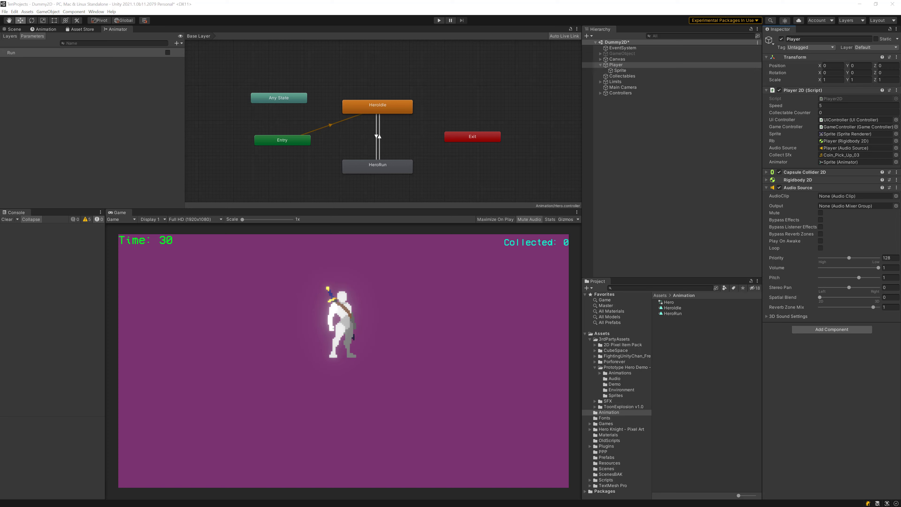
key("alt+Tab")
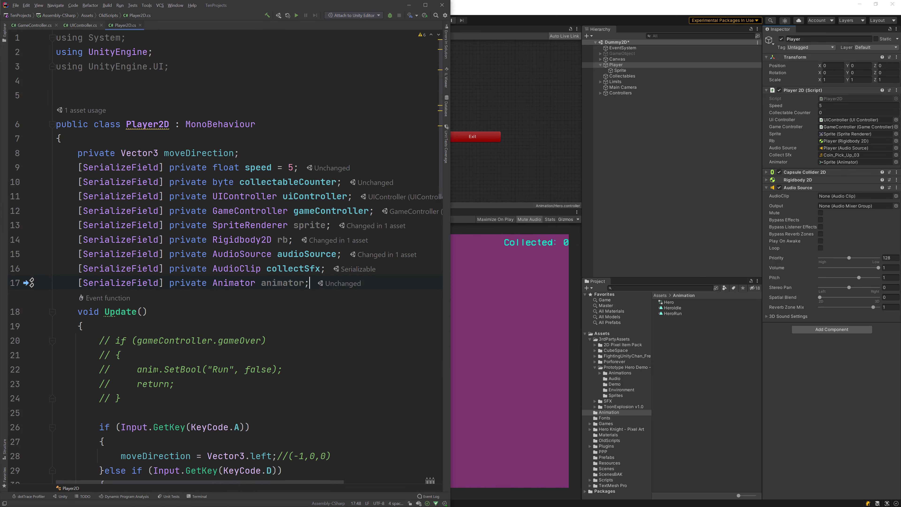
Step: In the Player2D script's Update method, add an if block checking moveDirection != Vector3.zero above the transform.position line
scroll(161, 347, "down", 12)
scroll(223, 332, "up", 4)
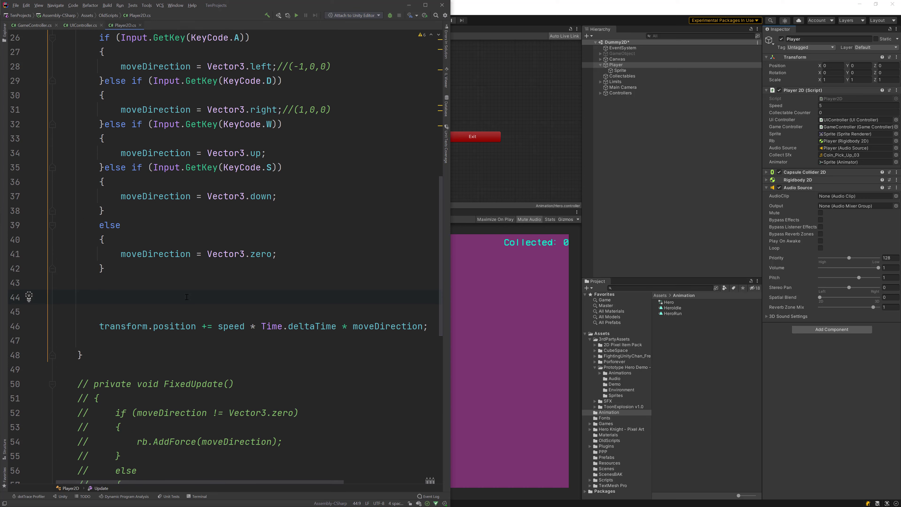
type("if(moveDirection")
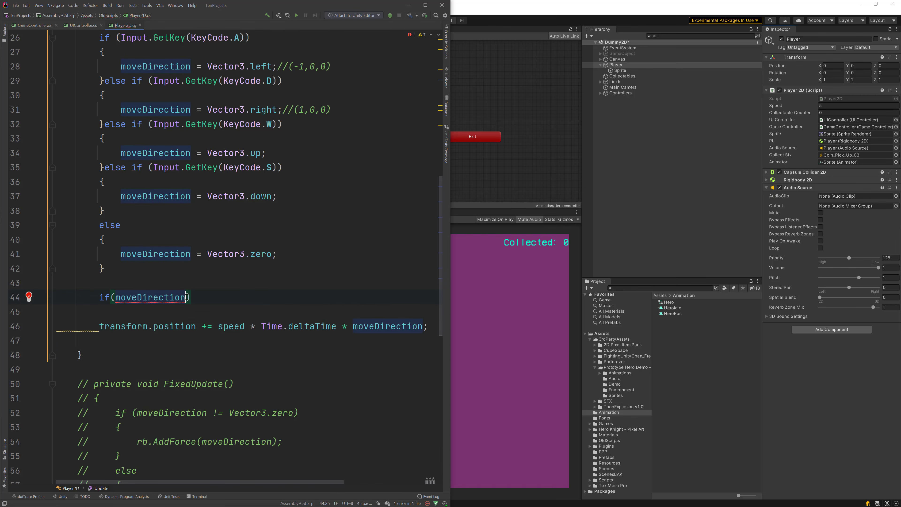
type(" != ")
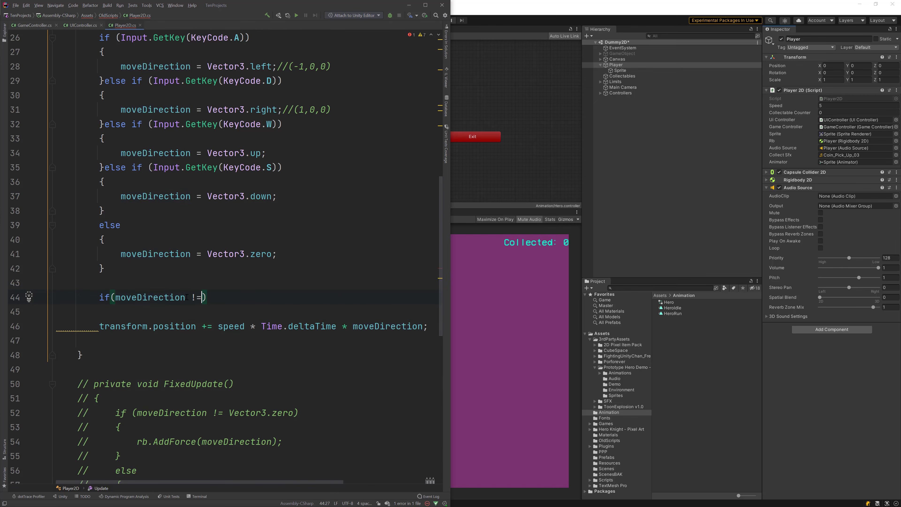
type("vec")
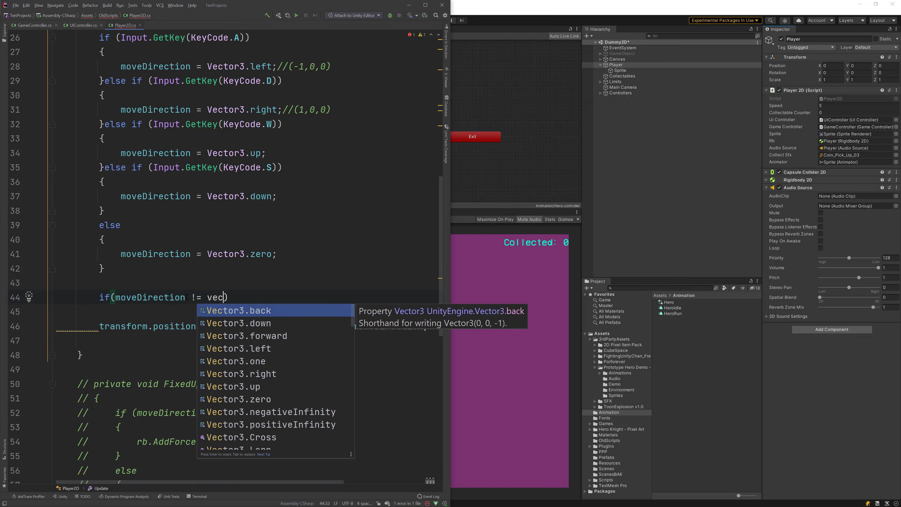
key("Down")
key("Down")
key("Down")
key("Down")
key("Down")
key("Down")
key("Down")
key("Return")
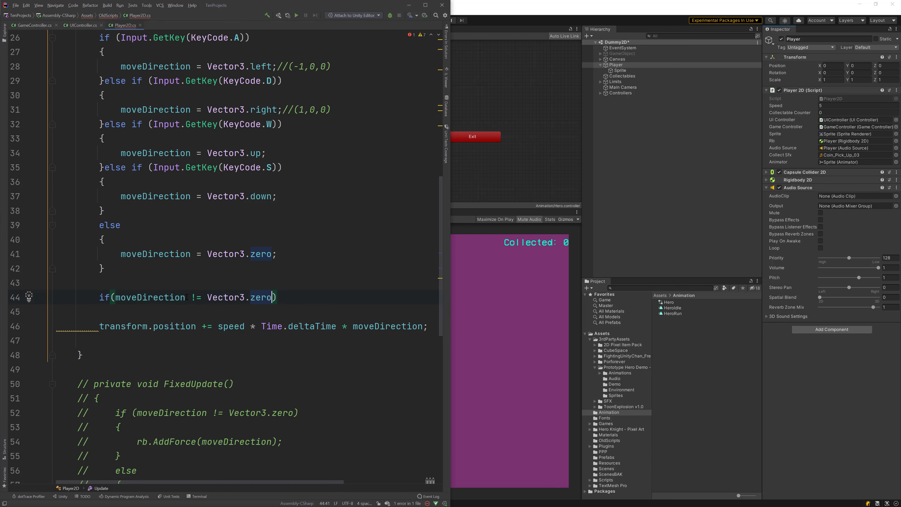
type("{")
key("Return")
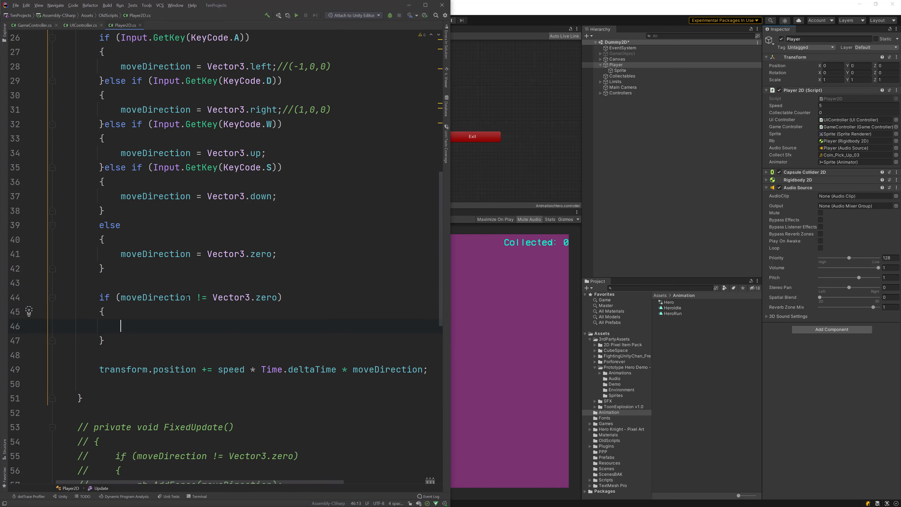
Step: Inside the new if block, call animator.SetBool("Run", true);
type("ani")
key("Return")
type(".set")
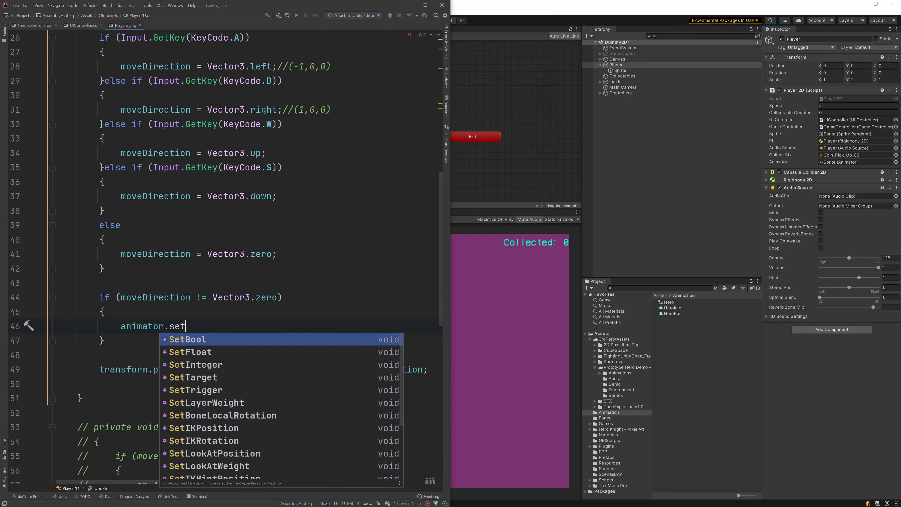
key("Return")
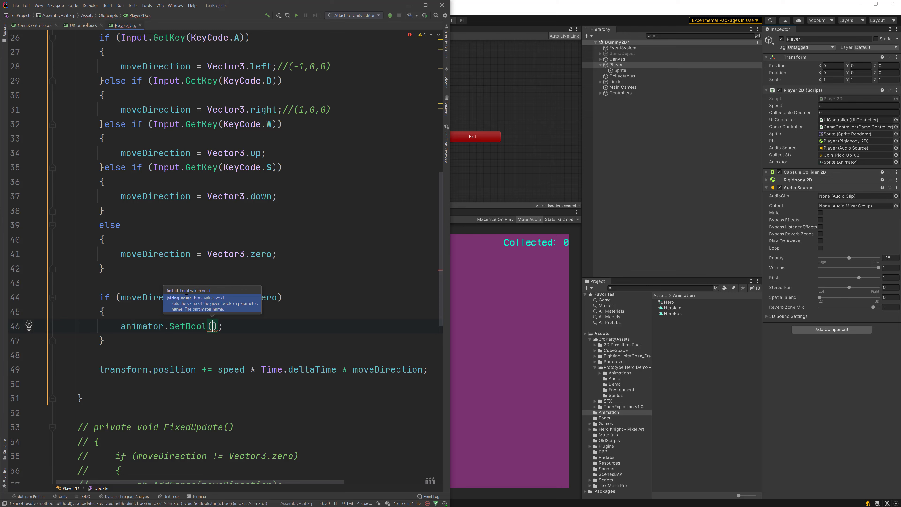
type("\"")
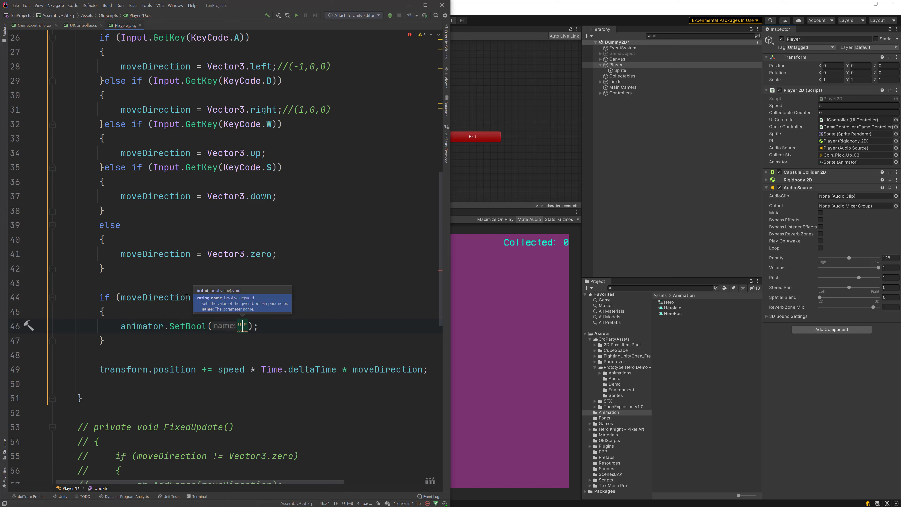
type("Run\"")
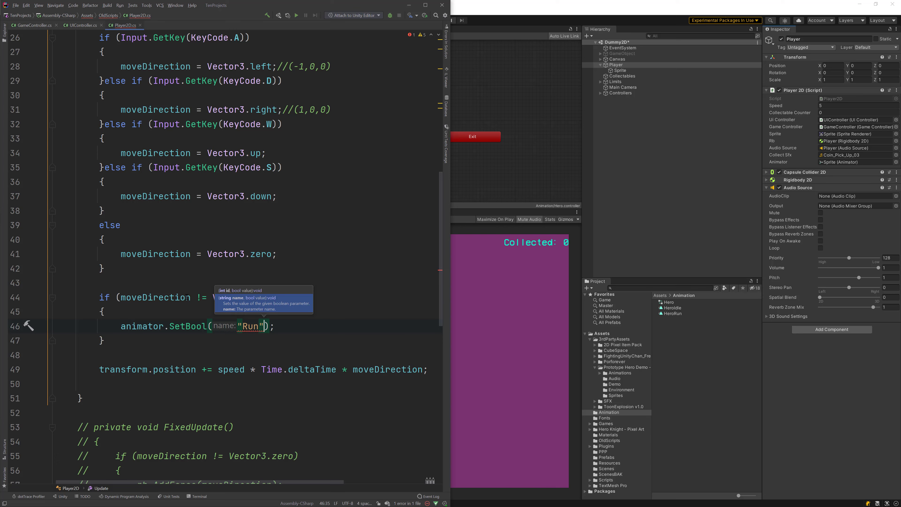
type(", ")
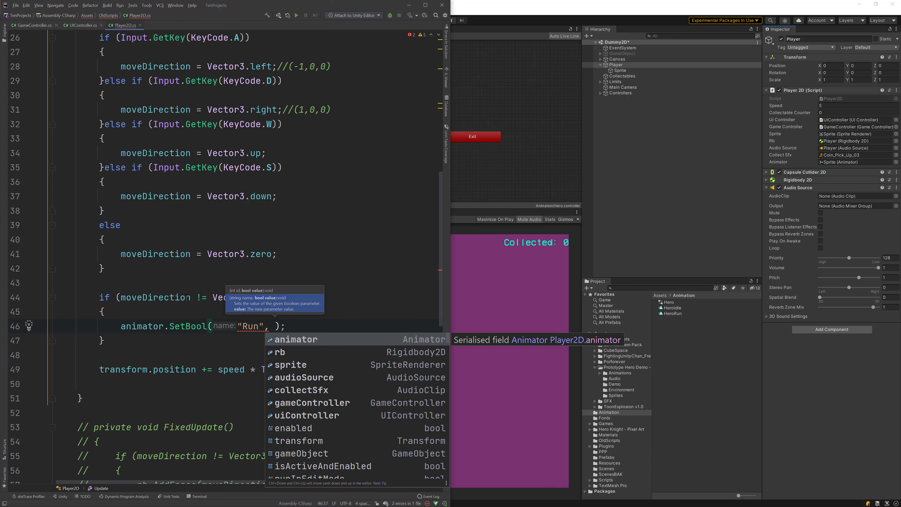
type("true);")
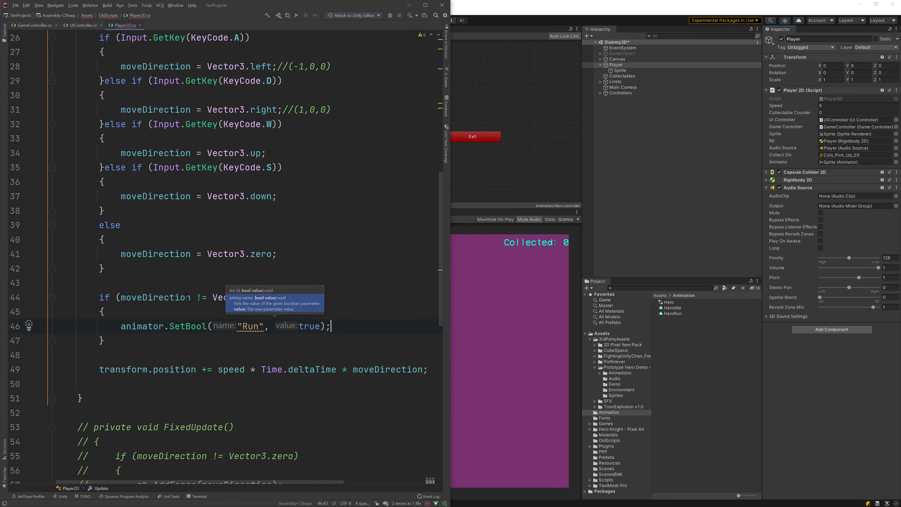
key("Down")
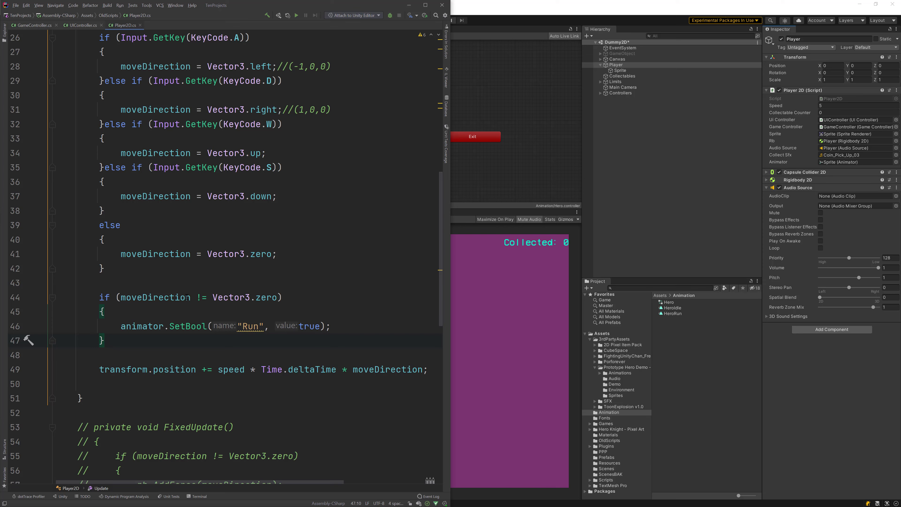
Step: Add an else branch to the moveDirection check that calls animator.SetBool("Run", false);, and save the script
left_click_drag(123, 323, 334, 329)
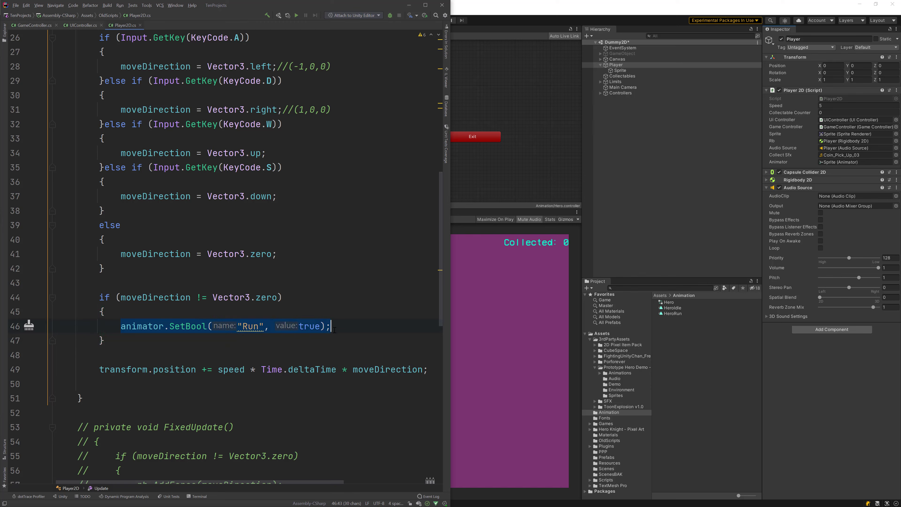
left_click(153, 341)
type("else")
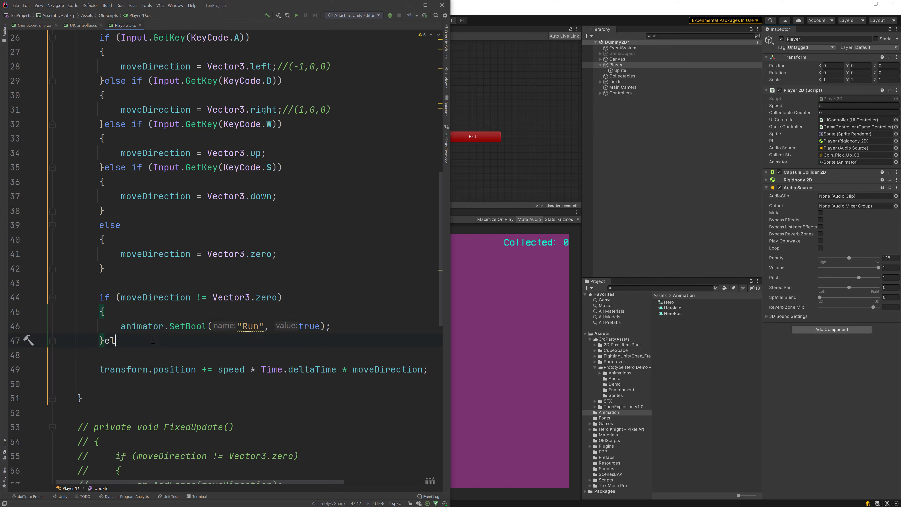
type("{")
key("Return")
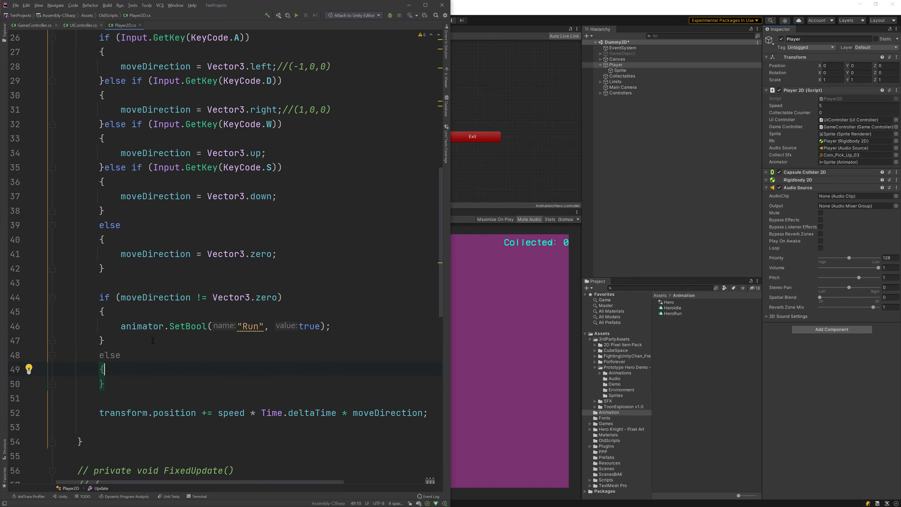
type("an")
key("Return")
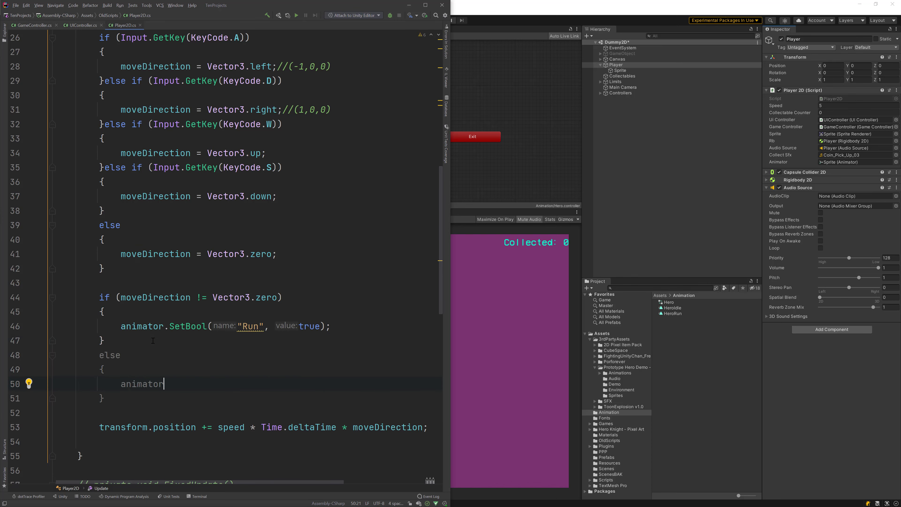
type(".set")
key("Return")
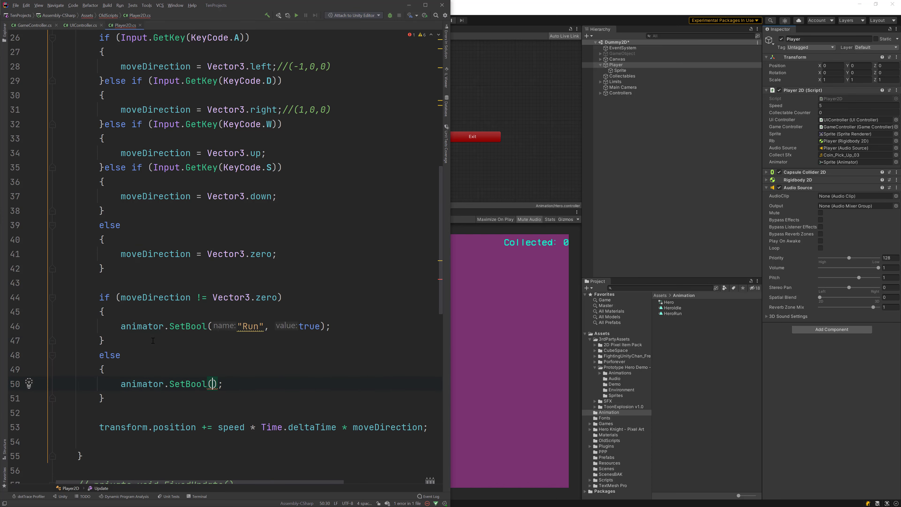
type("\"Run")
type("\", false)")
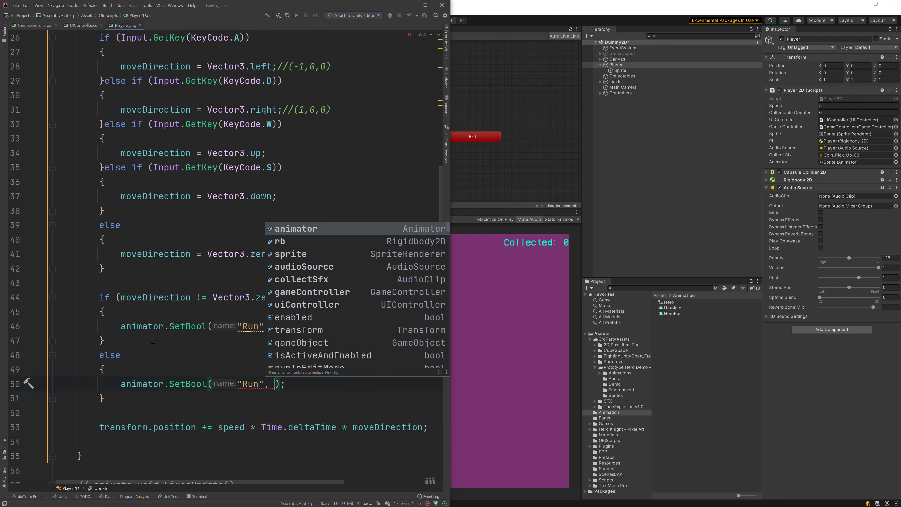
key("ctrl+s")
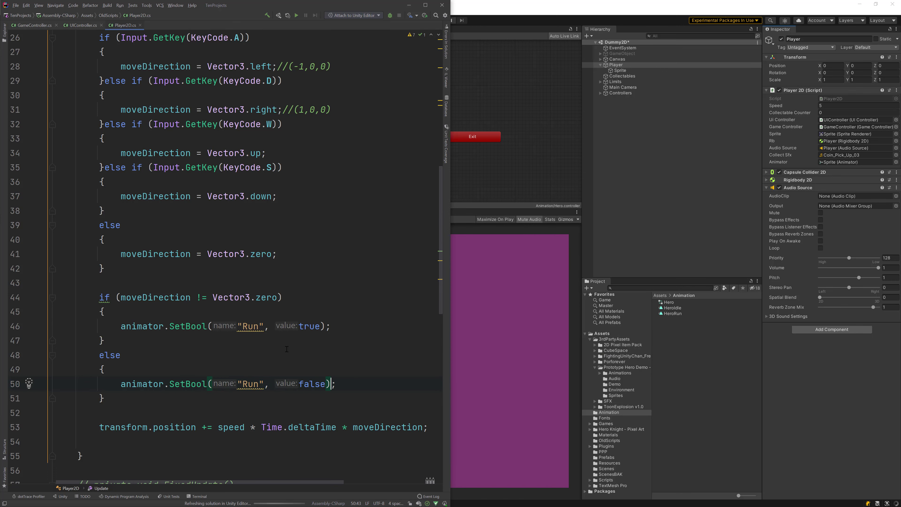
Step: Switch to Unity and run the game, moving the player in all four directions to check the idle and run animations, ending play mode when done
left_click(480, 308)
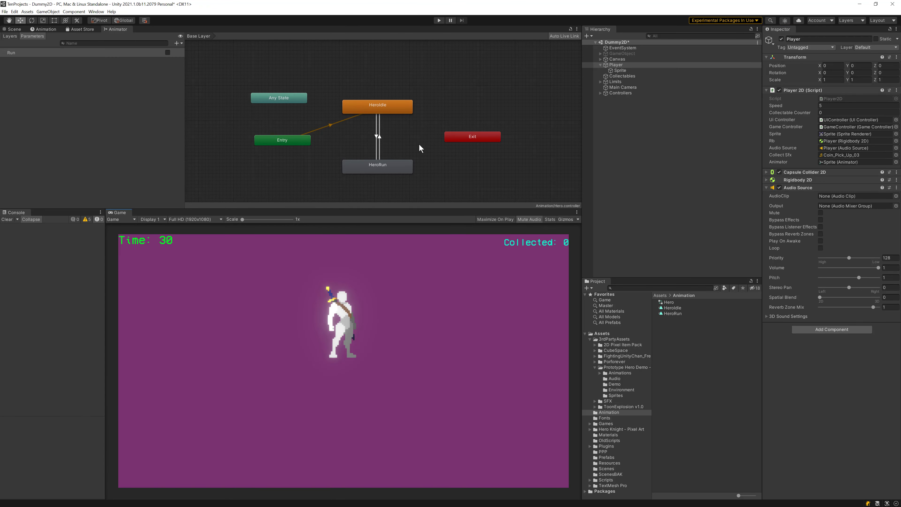
left_click(439, 21)
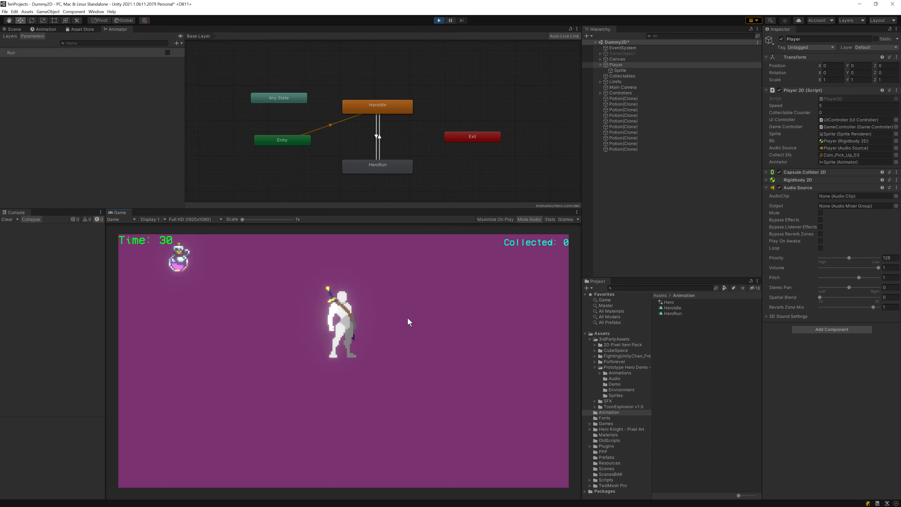
key("d")
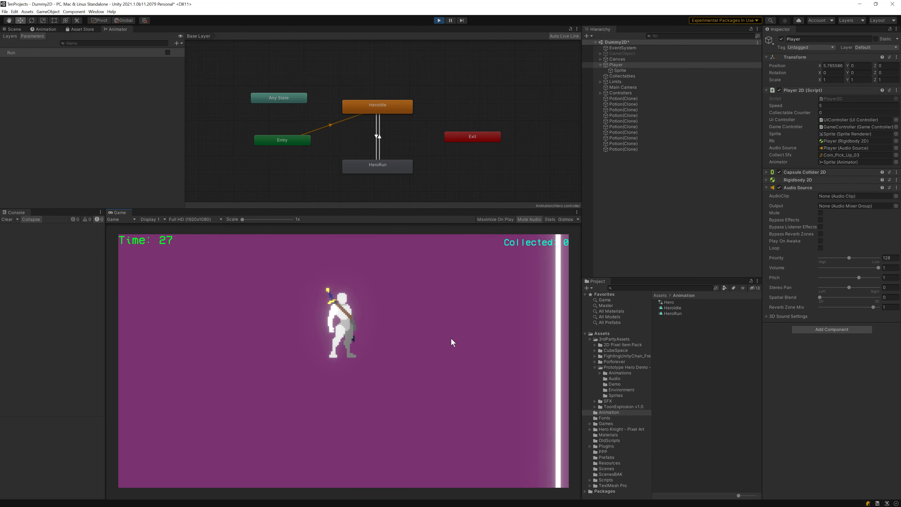
key("a")
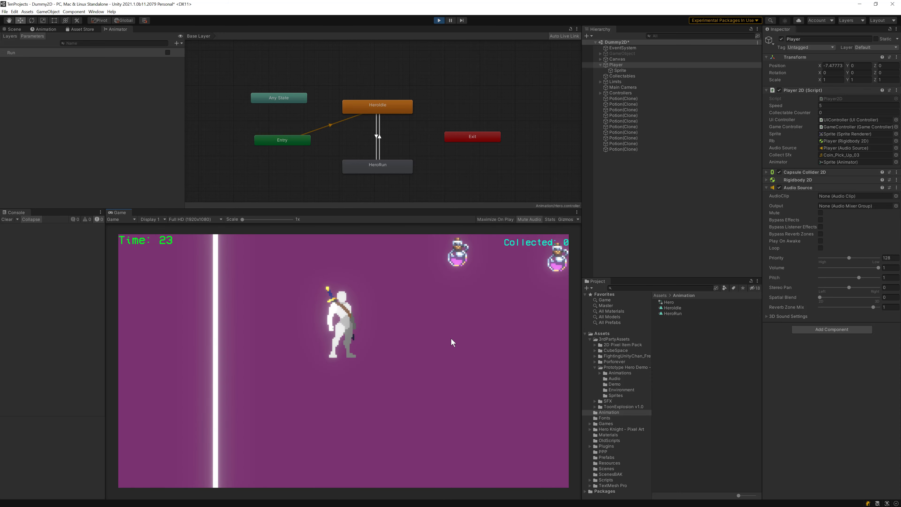
key("d")
key("w")
key("a")
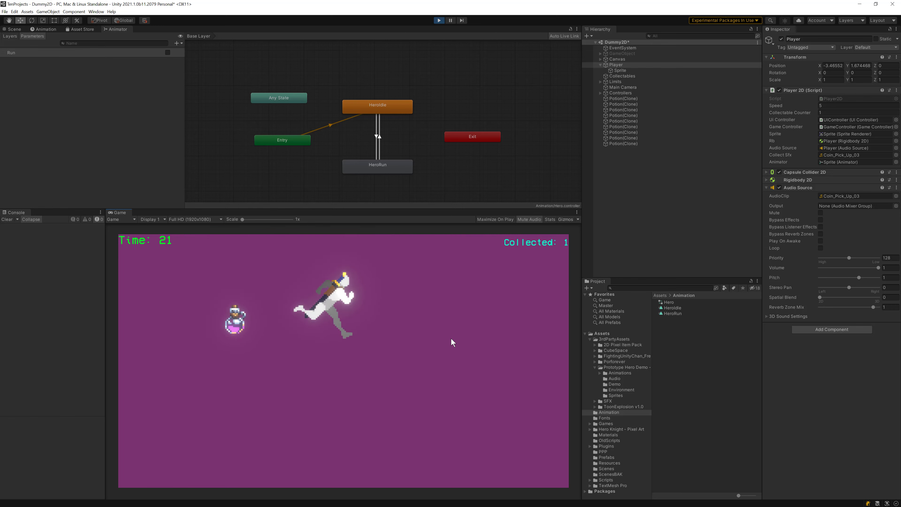
key("d")
key("s")
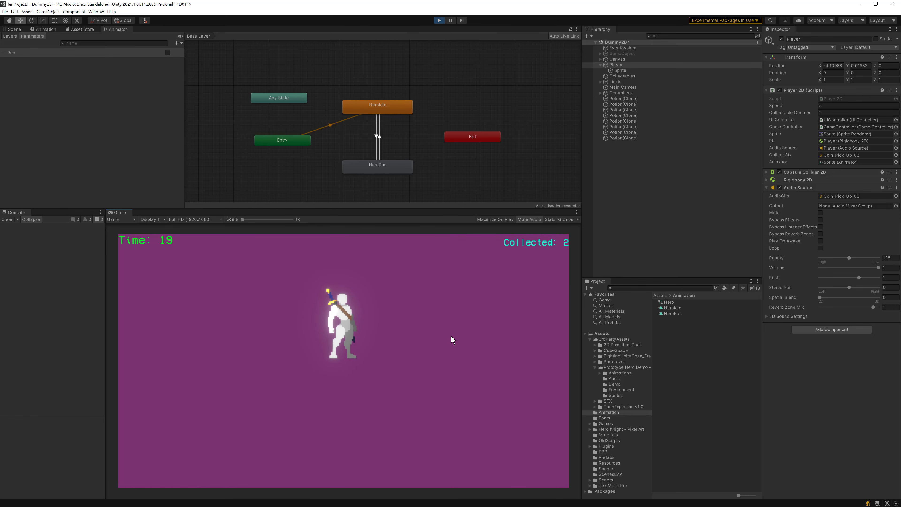
key("d")
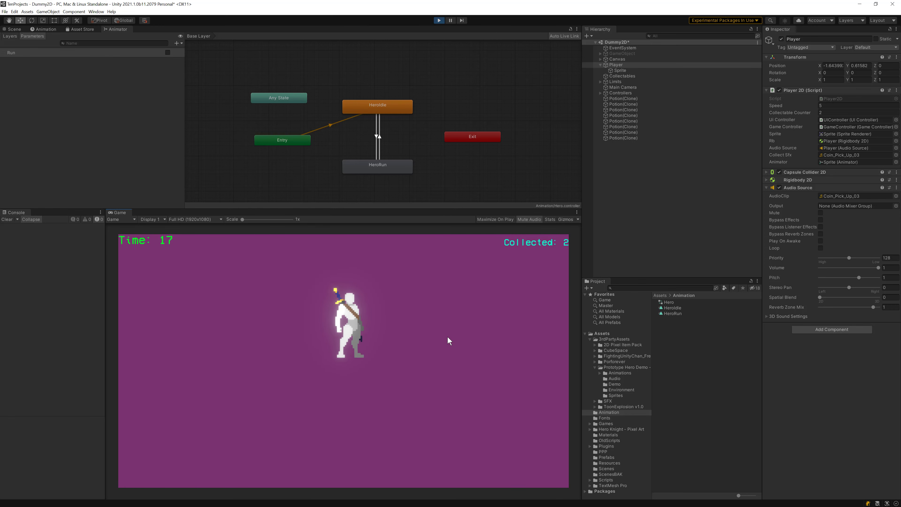
key("s")
key("a")
key("d")
key("w")
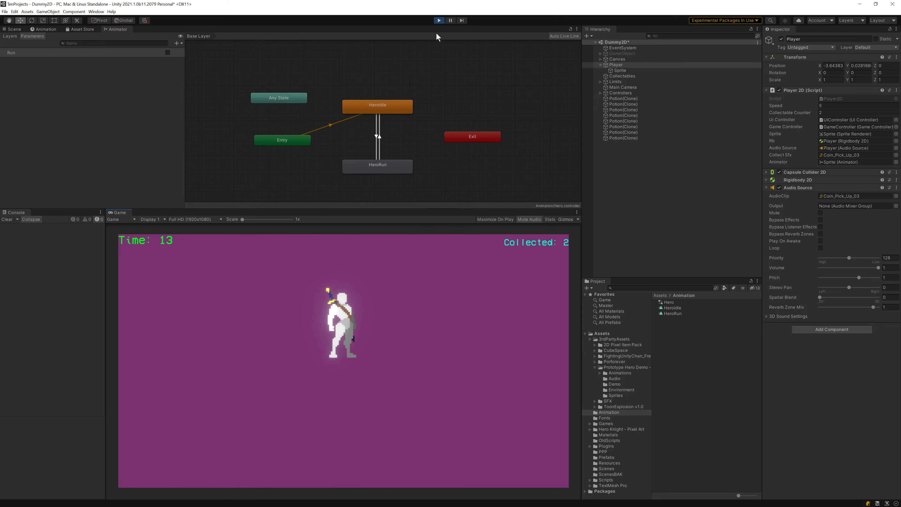
left_click(438, 20)
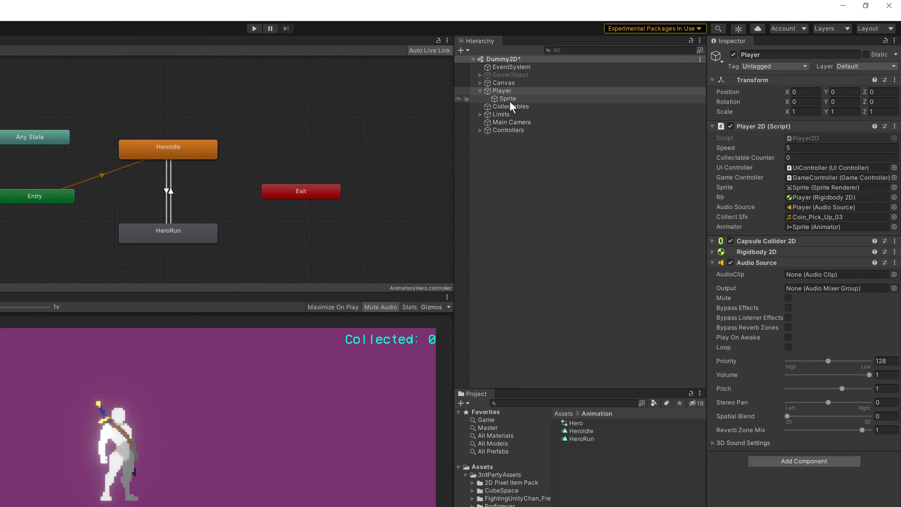
Step: Try flipping the Player's Sprite child on X in its Sprite Renderer, and turn the flip back off
left_click(556, 86)
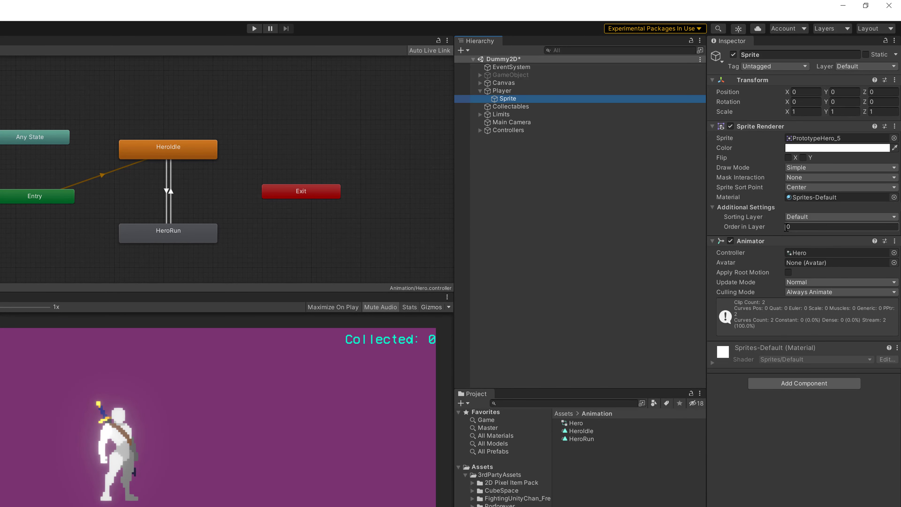
left_click(788, 159)
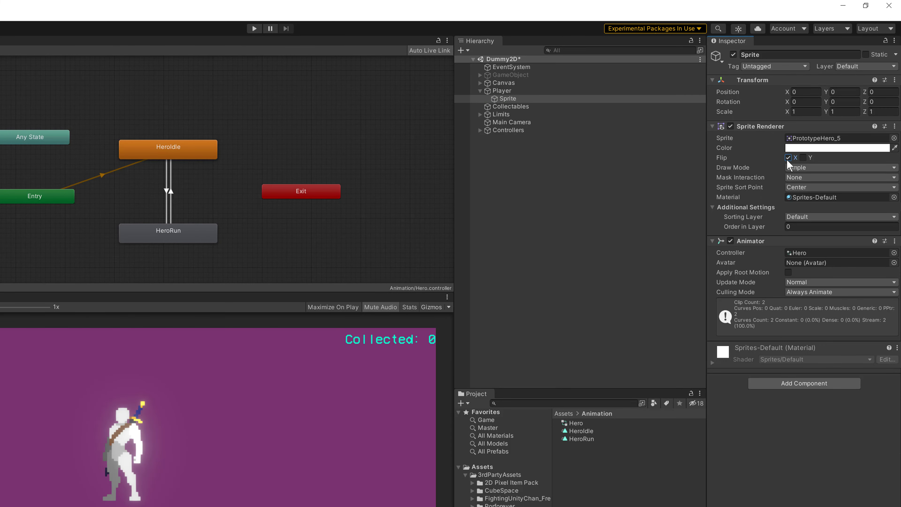
left_click(787, 158)
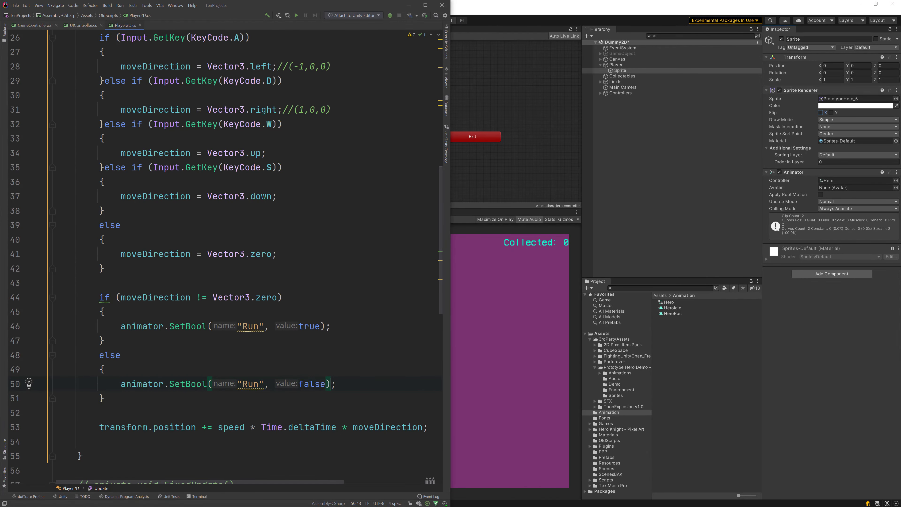
Step: Below the Run else branch in Update, add an if block with the condition moveDirection.x < -0.1f
left_click(176, 401)
key("Return")
key("Return")
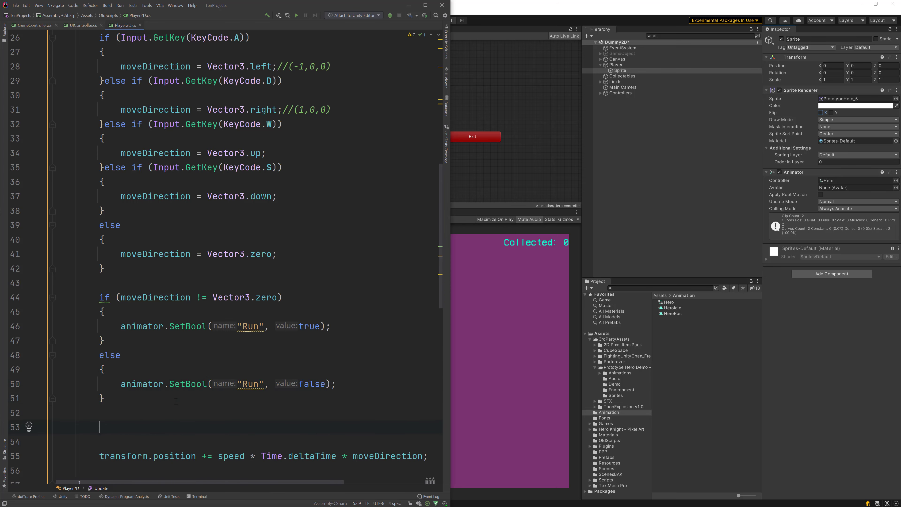
type("if(moveDirection.")
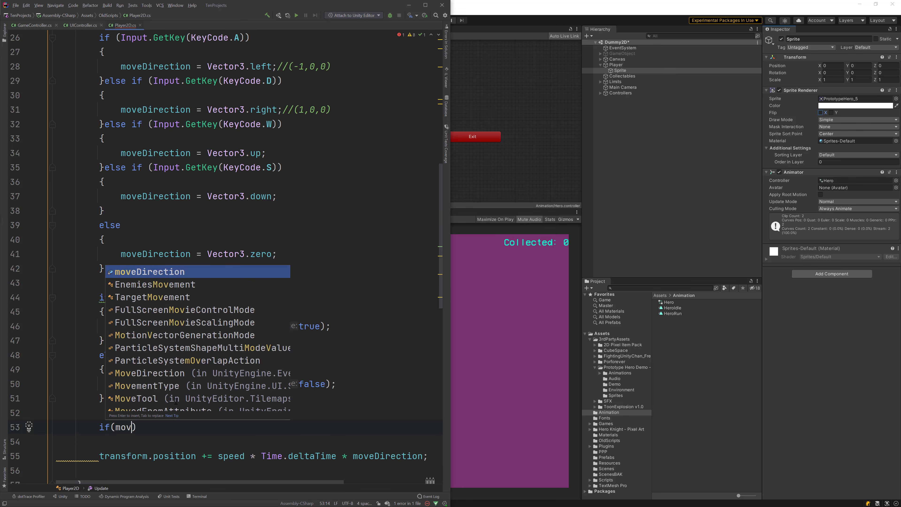
type("x")
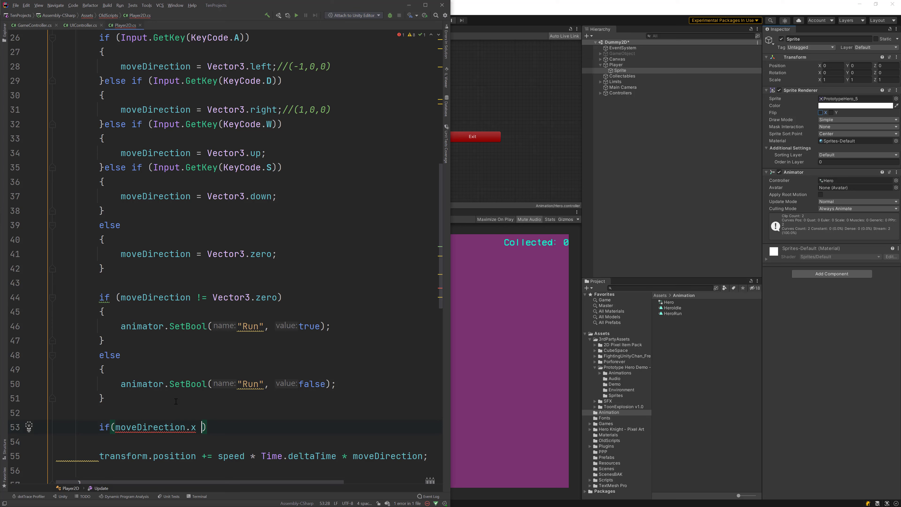
type(" < -0.1f")
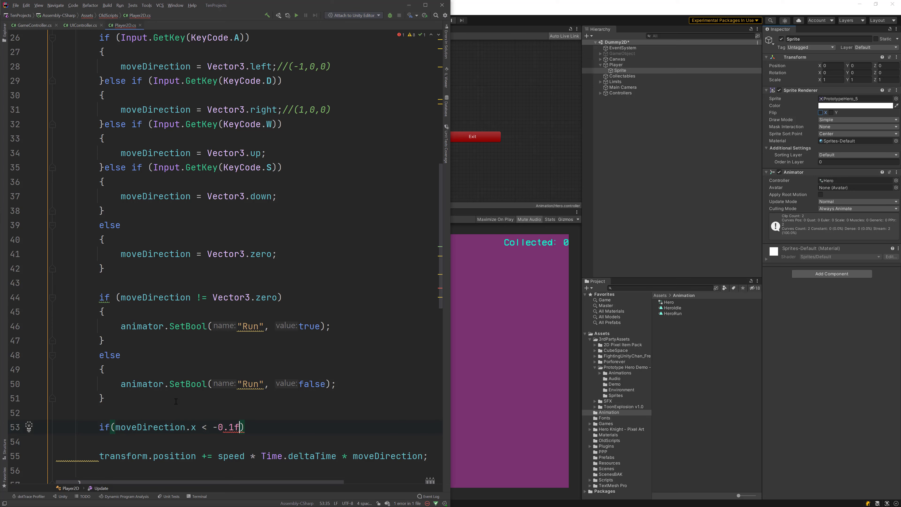
key("End")
key("Return")
type("{")
key("Return")
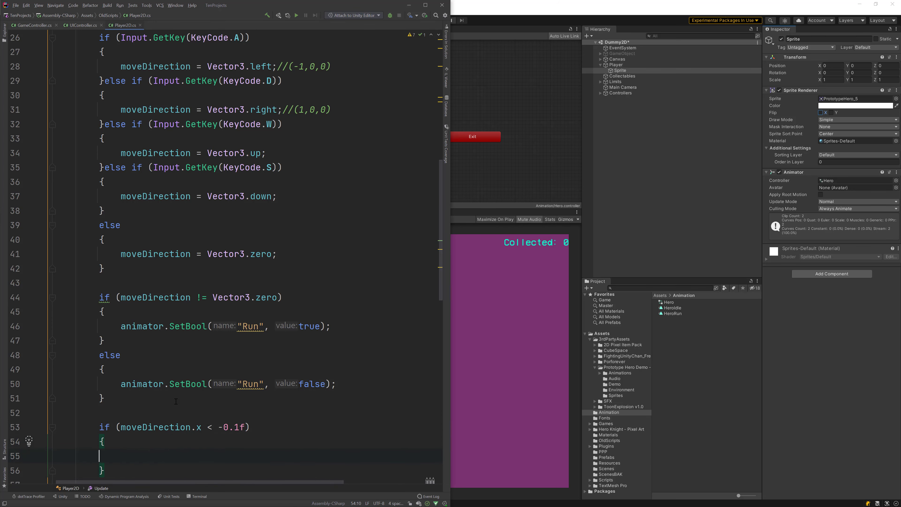
Step: Inside the new if block, write sprite.flipX = true;, reviewing the SpriteRenderer field declaration at the head of the class
type("sp")
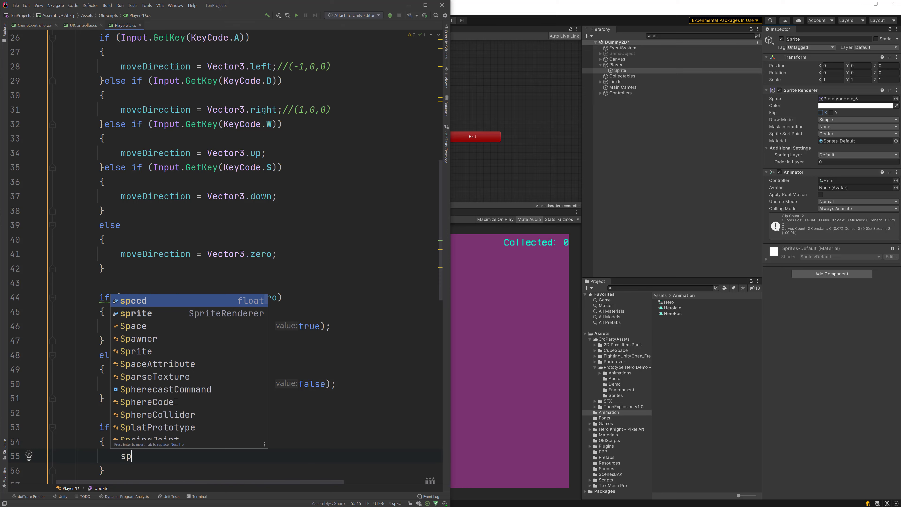
key("Down")
key("Return")
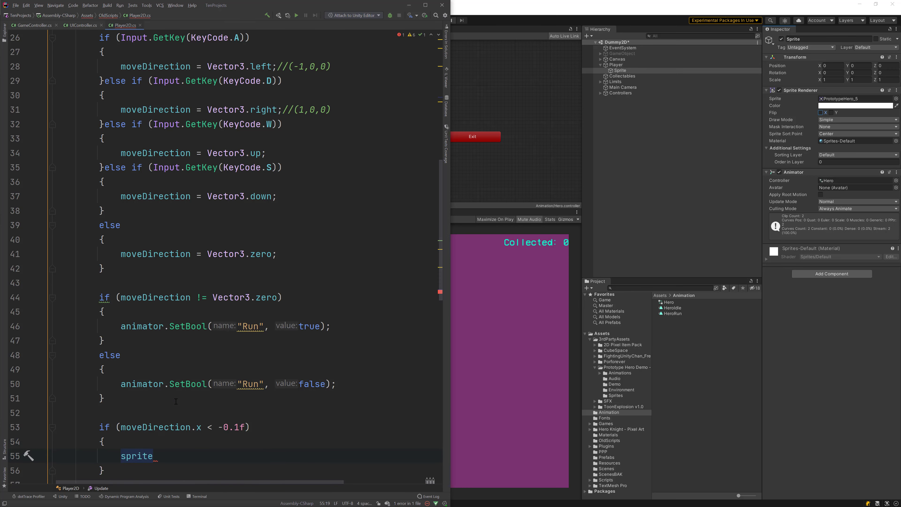
scroll(202, 399, "up", 10)
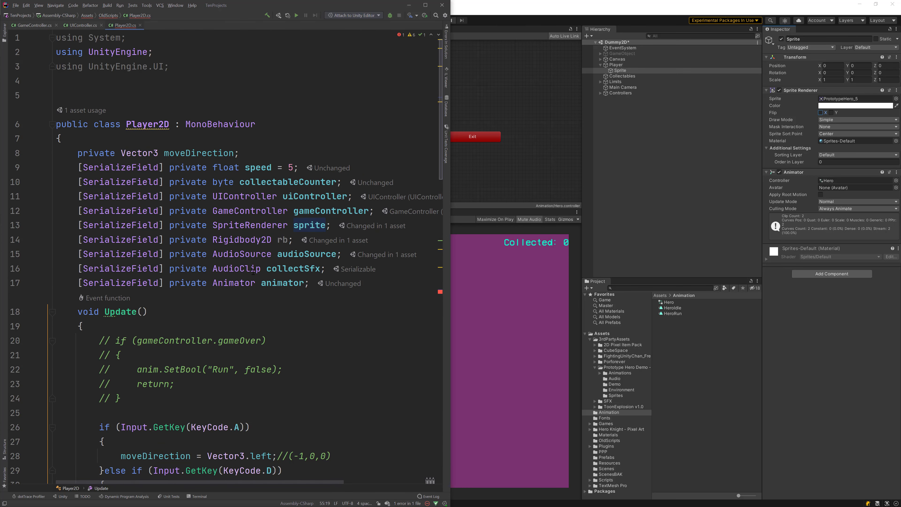
left_click_drag(331, 225, 77, 225)
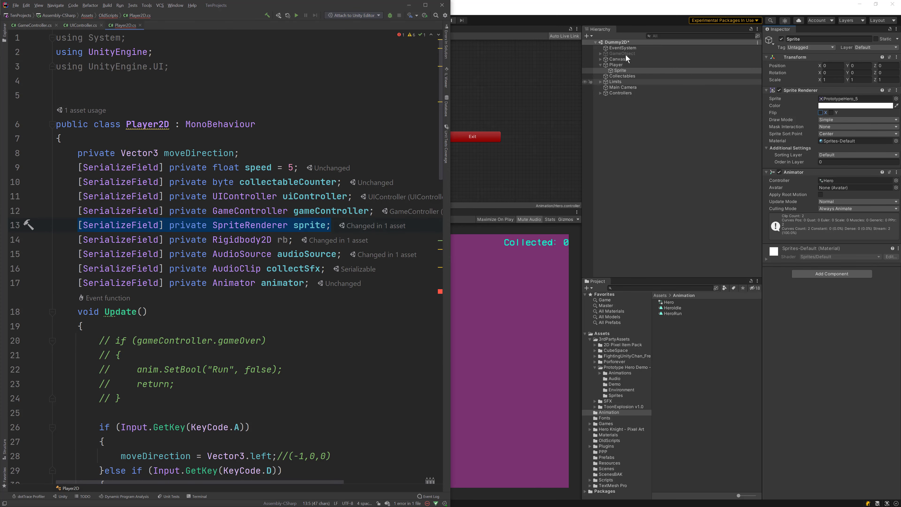
scroll(309, 245, "down", 10)
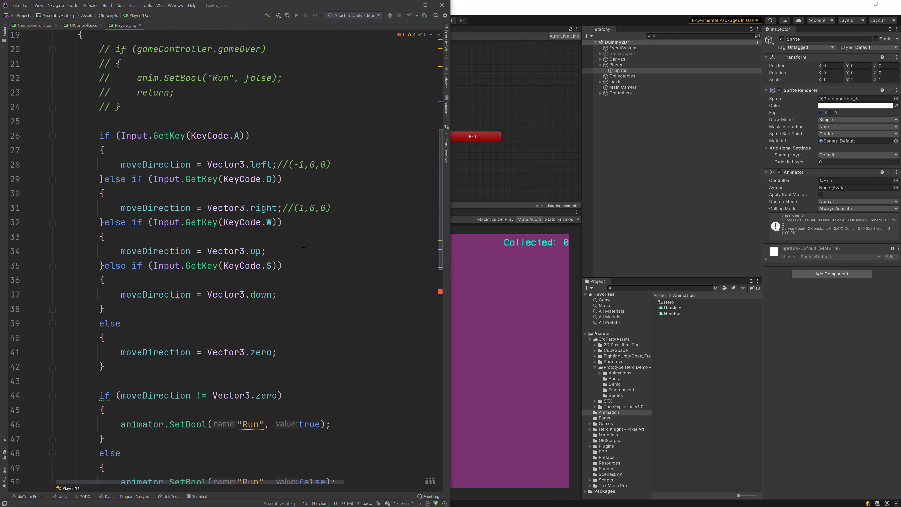
scroll(303, 250, "down", 5)
scroll(248, 251, "up", 2)
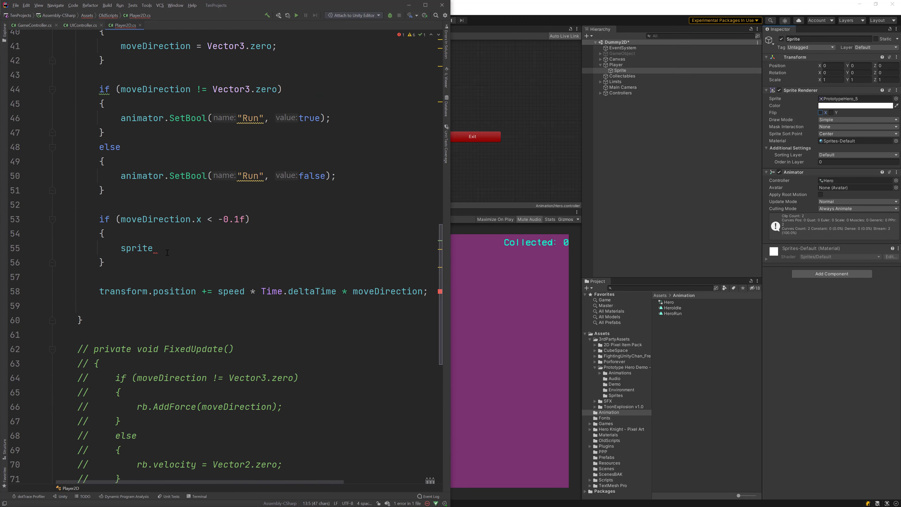
left_click(167, 252)
type(".flipX")
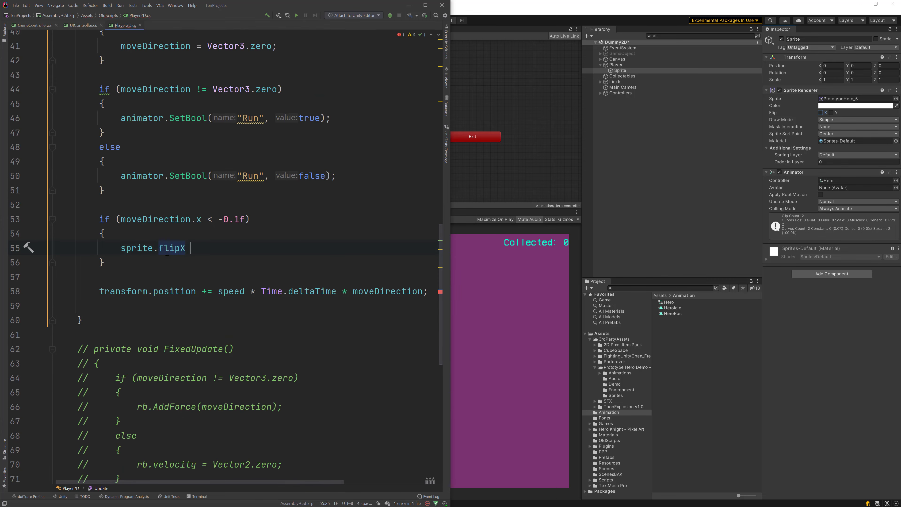
type(" = trie")
key("BackSpace")
key("BackSpace")
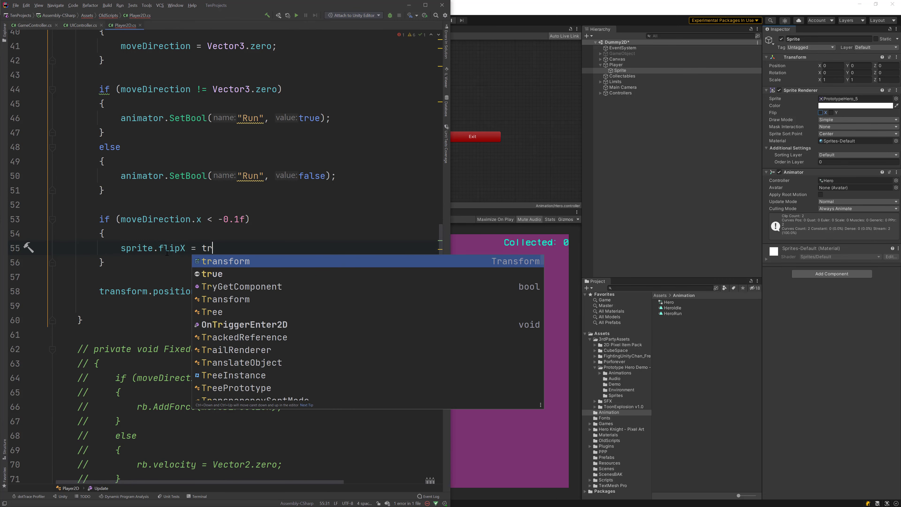
type("ue;")
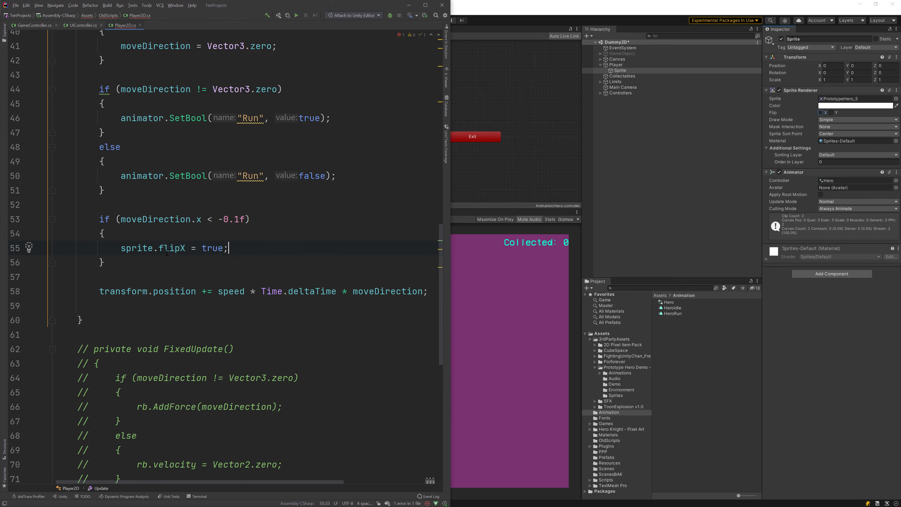
Step: Add an else if block to the horizontal direction check with the condition moveDirection.x > 0.1f
key("Down")
type("else ")
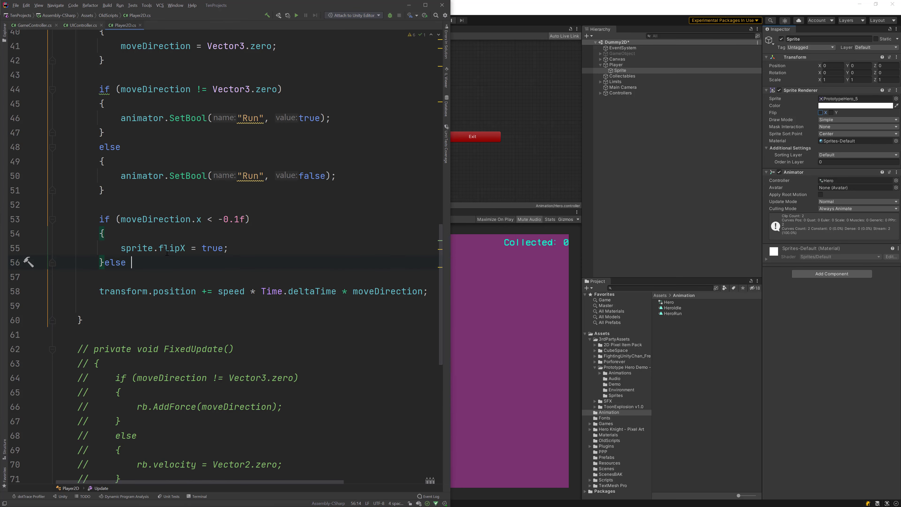
type("if(m")
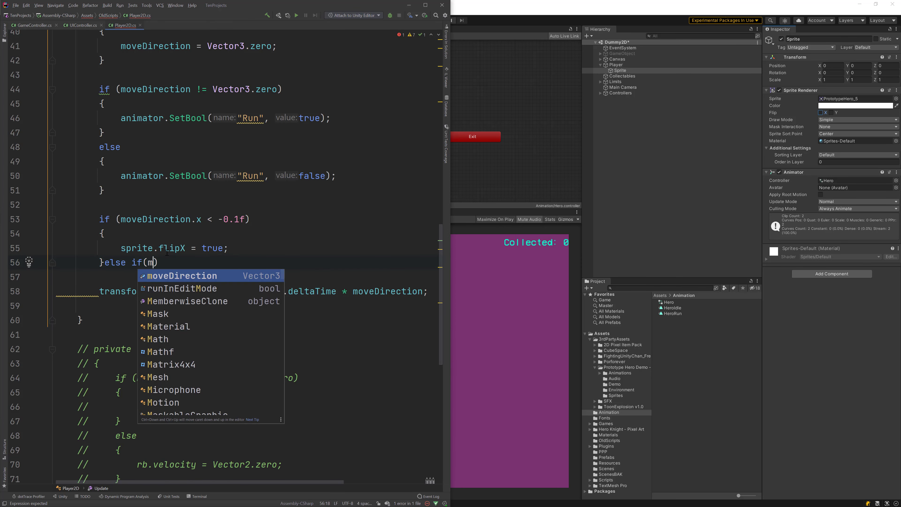
type("oveDirection.x > ")
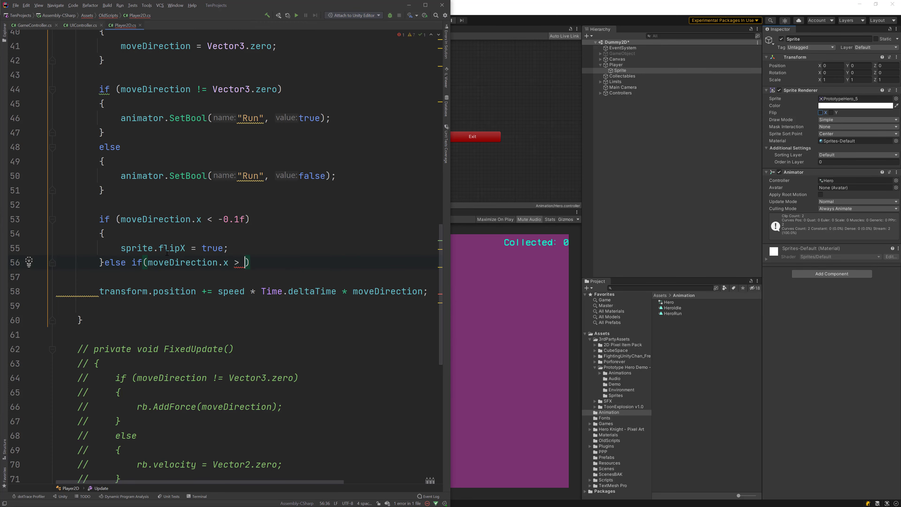
type("0.1f){")
key("Return")
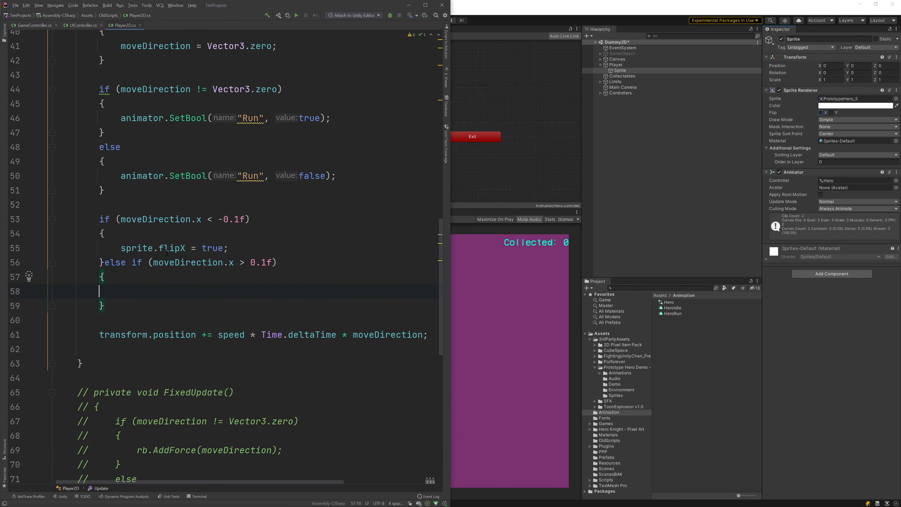
Step: Inside the else if block, write sprite.flipX = false;
type("sp")
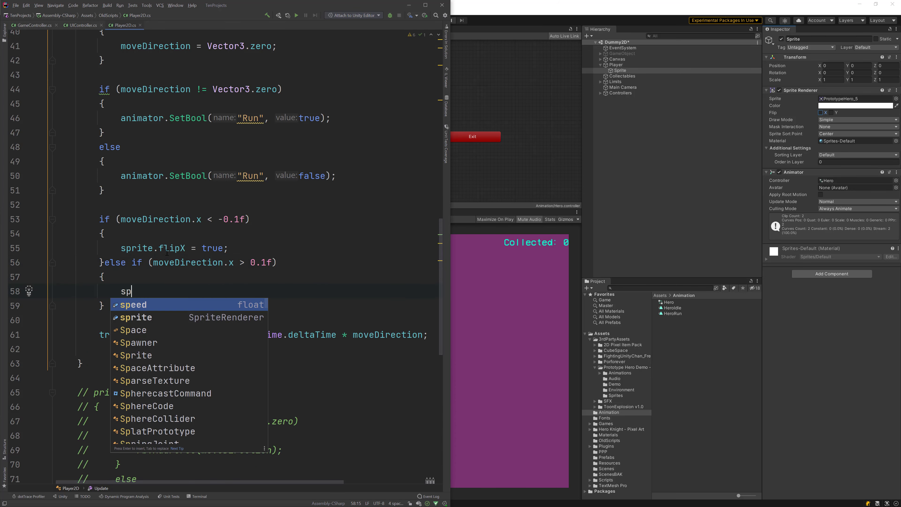
type("rite.fli")
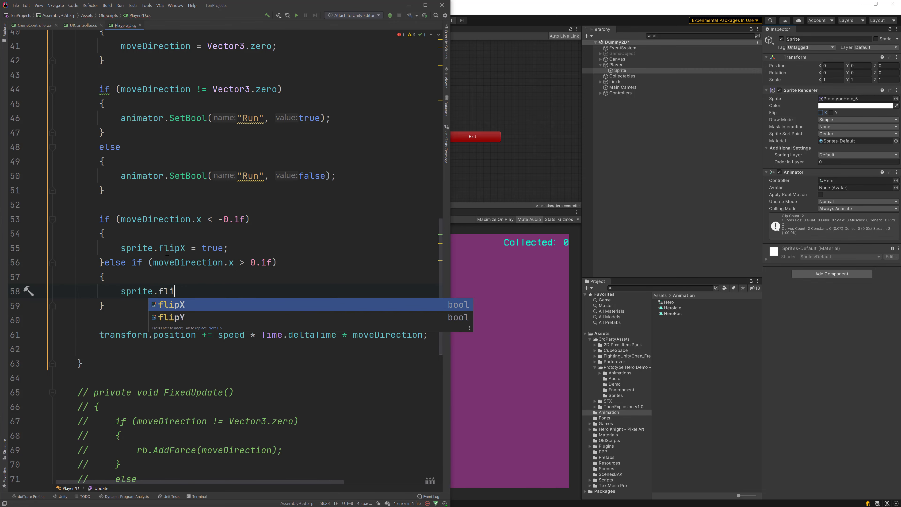
key("Return")
type("fals")
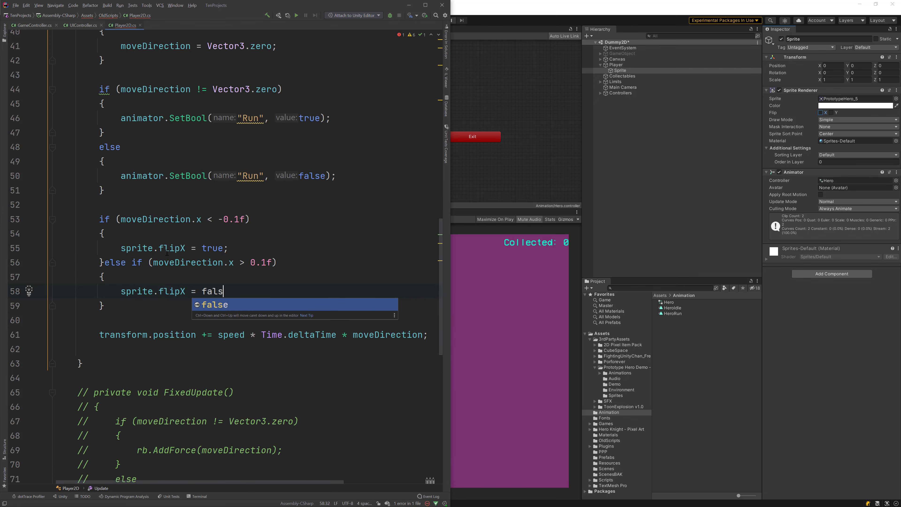
type("e;")
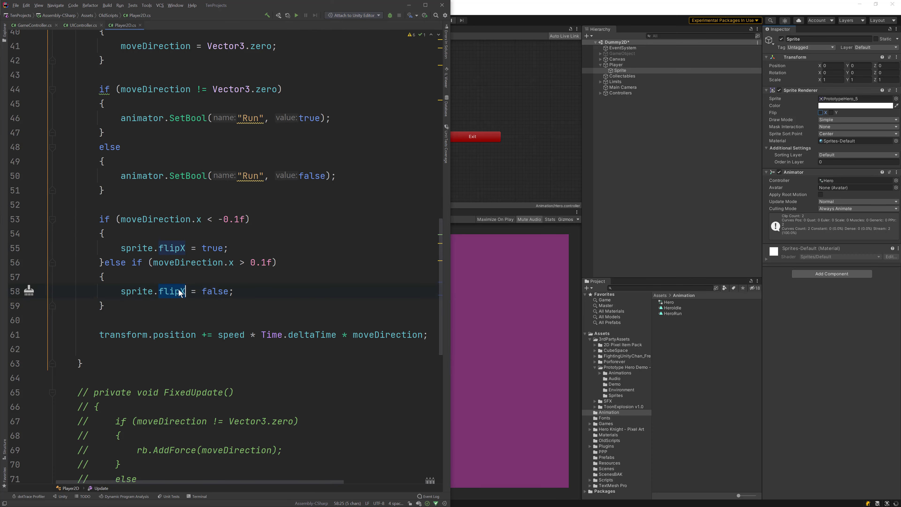
Step: Switch to Unity and check the Player 2D script's Sprite reference on the Player, locating the child object it points to
left_click(533, 214)
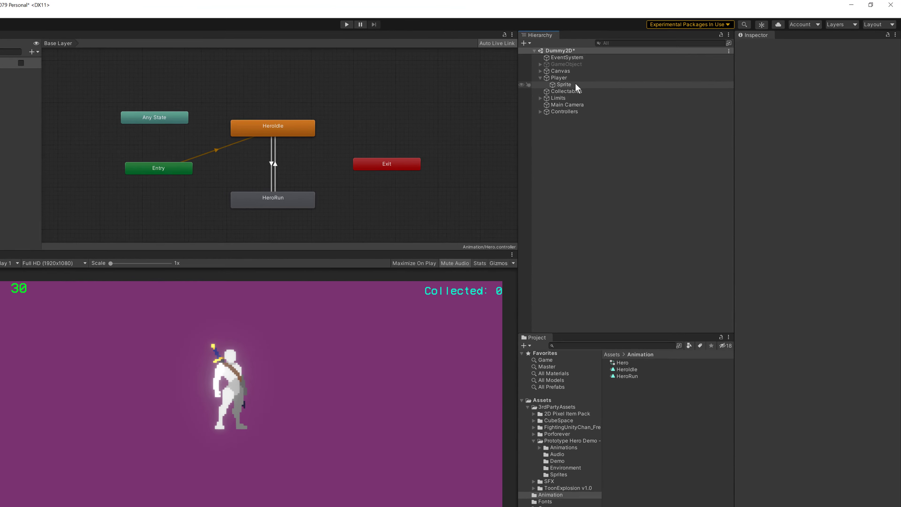
left_click(560, 78)
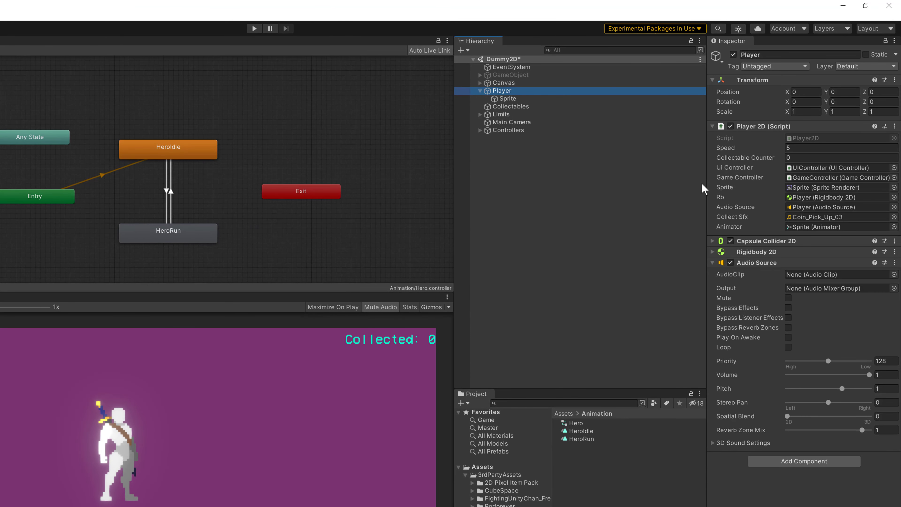
left_click(788, 188)
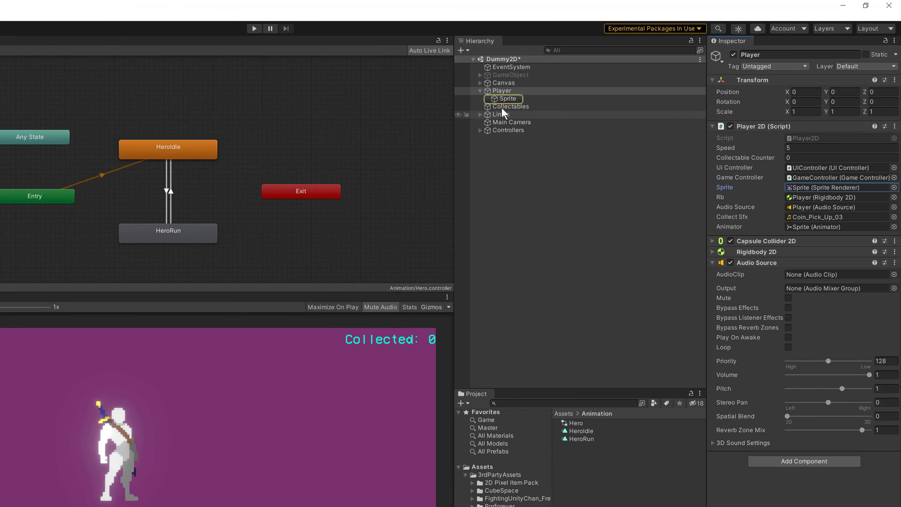
left_click(506, 99)
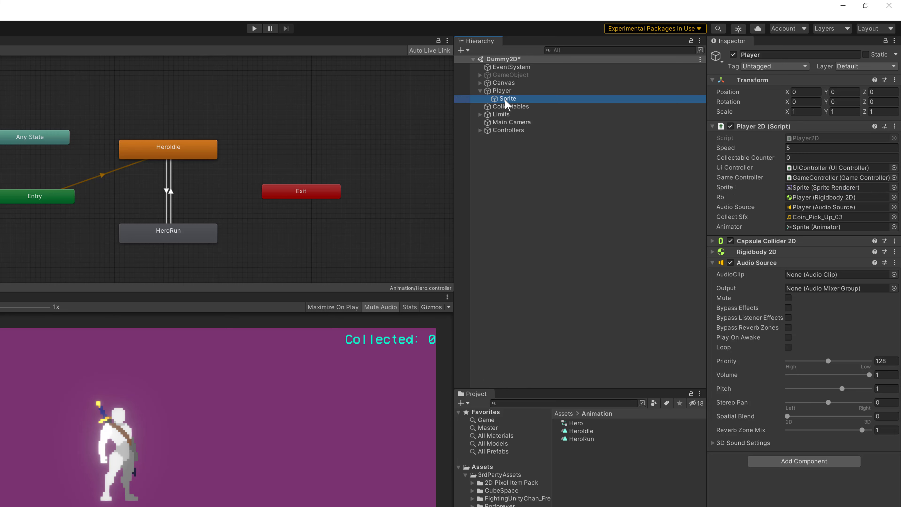
Step: Run the game with the Sprite child selected, moving the player in all four directions to check the flipping, and end play mode
left_click(254, 28)
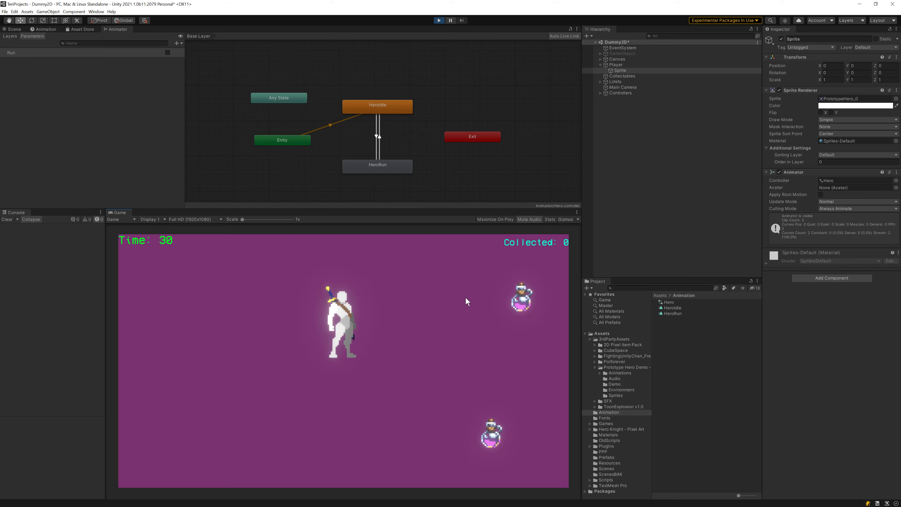
key("Left")
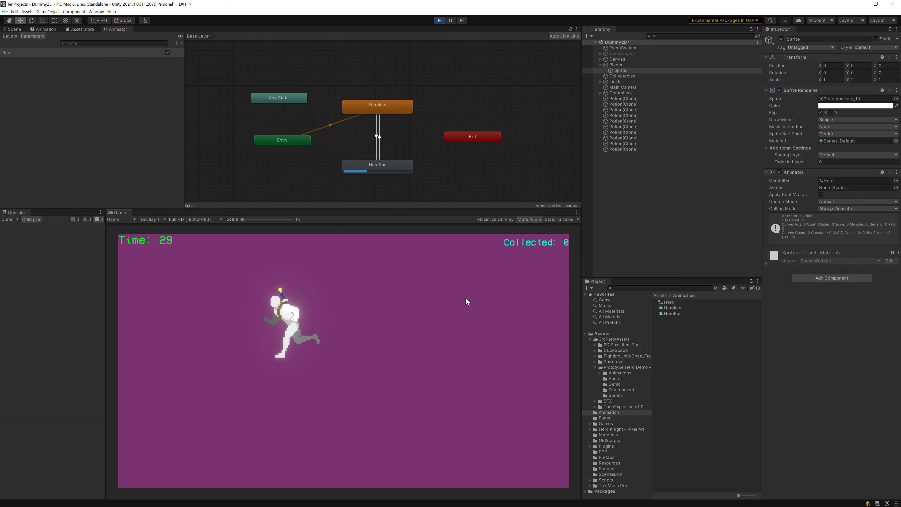
key("Right")
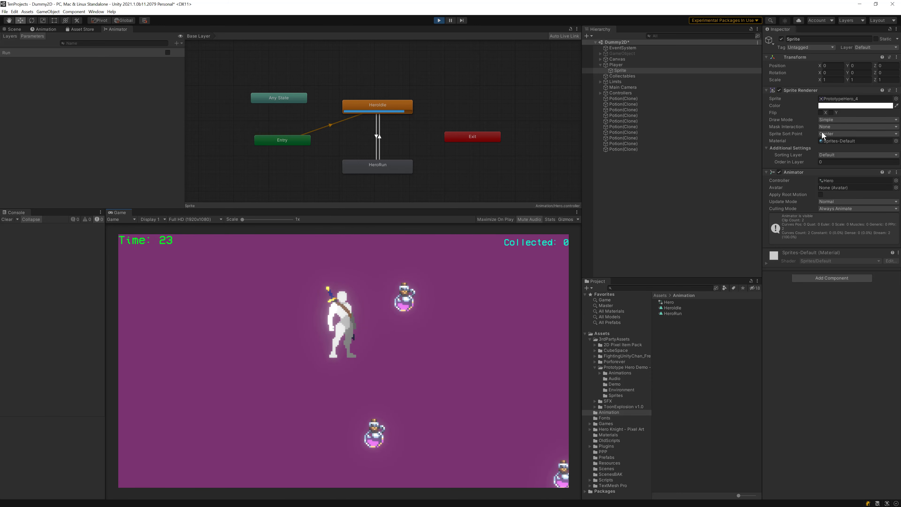
key("Left")
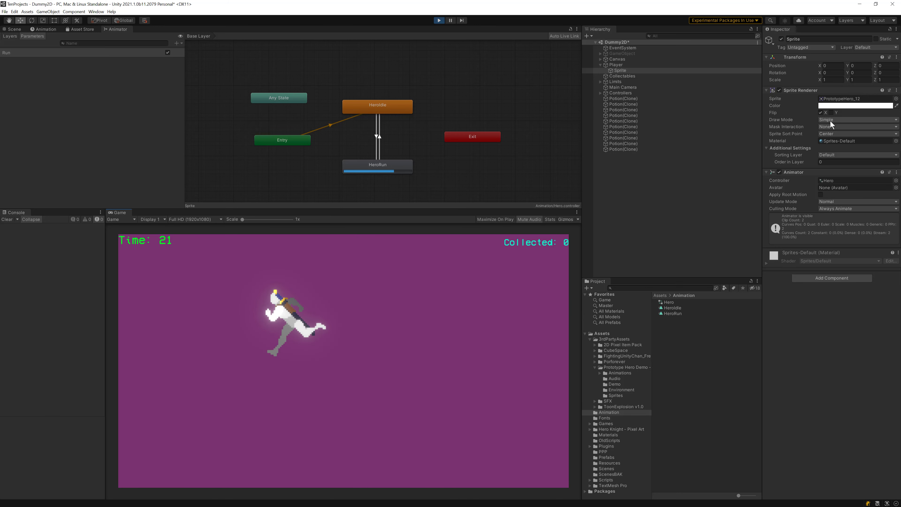
key("Right")
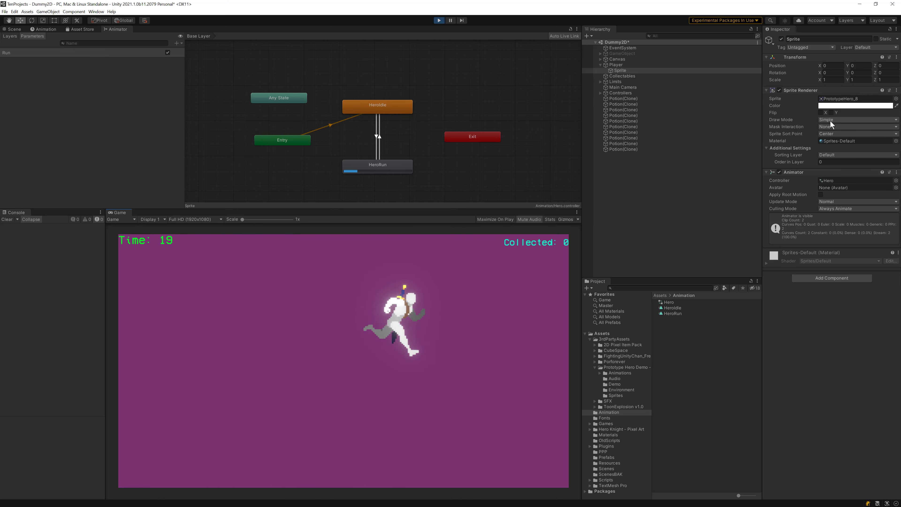
key("Up")
key("Up")
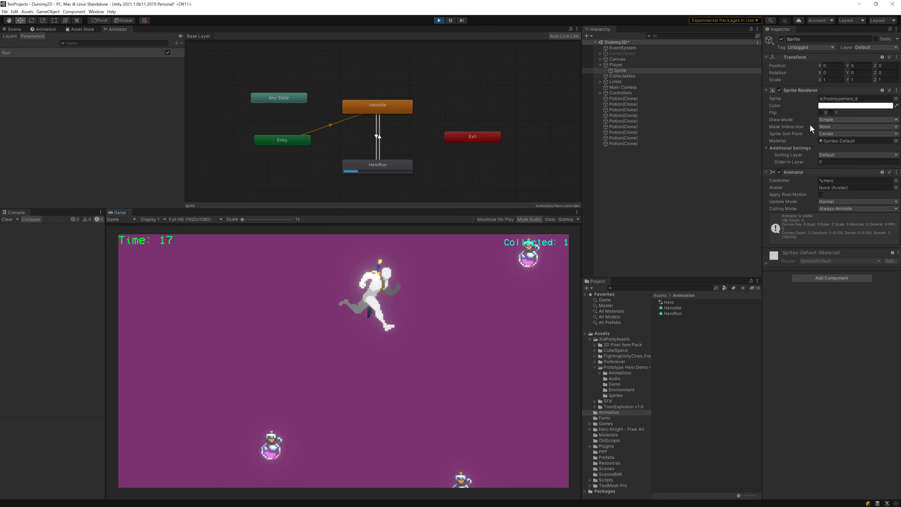
key("Down")
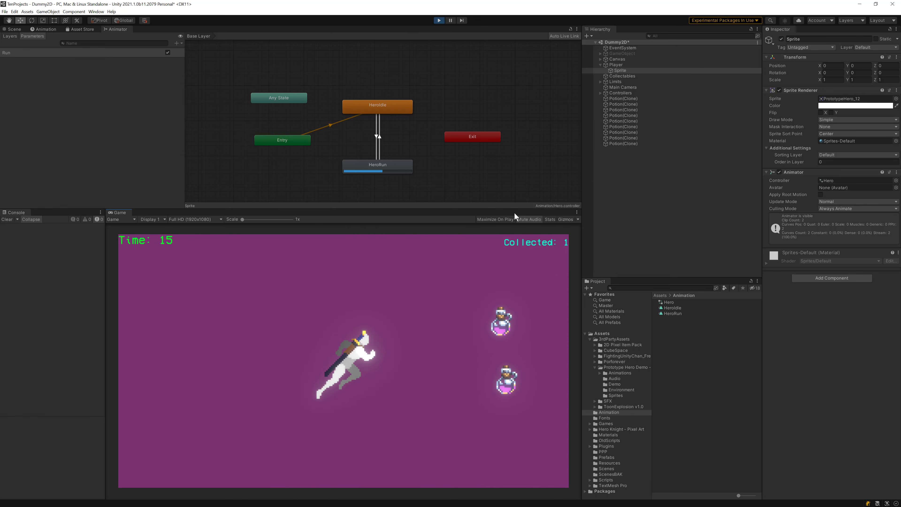
key("Up")
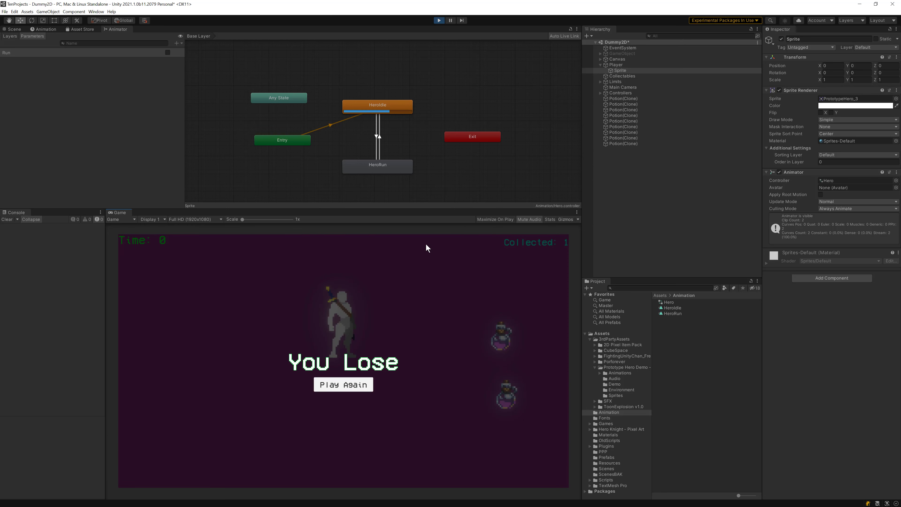
left_click(435, 21)
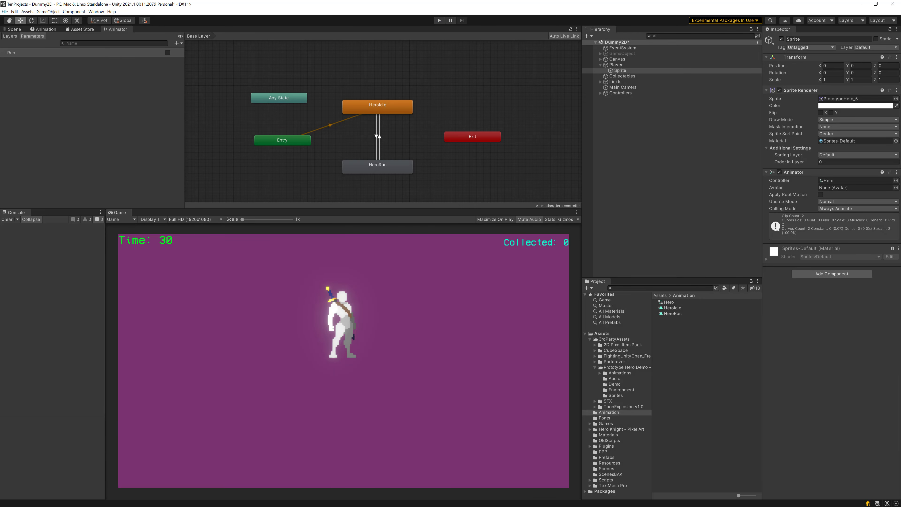